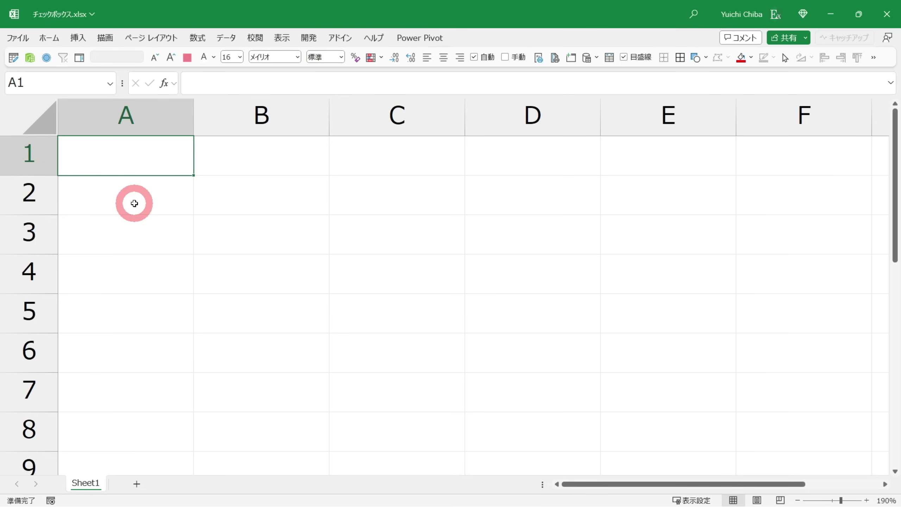
Insert a Form Controls check box drawn in cell A1 from the Developer tab.
{"action": "left_click", "coordinate": [309, 38]}
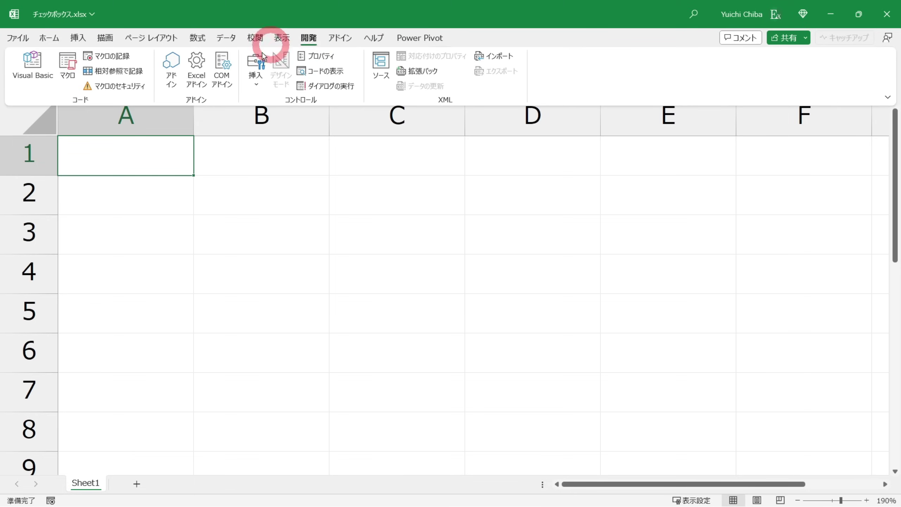
{"action": "left_click", "coordinate": [261, 63]}
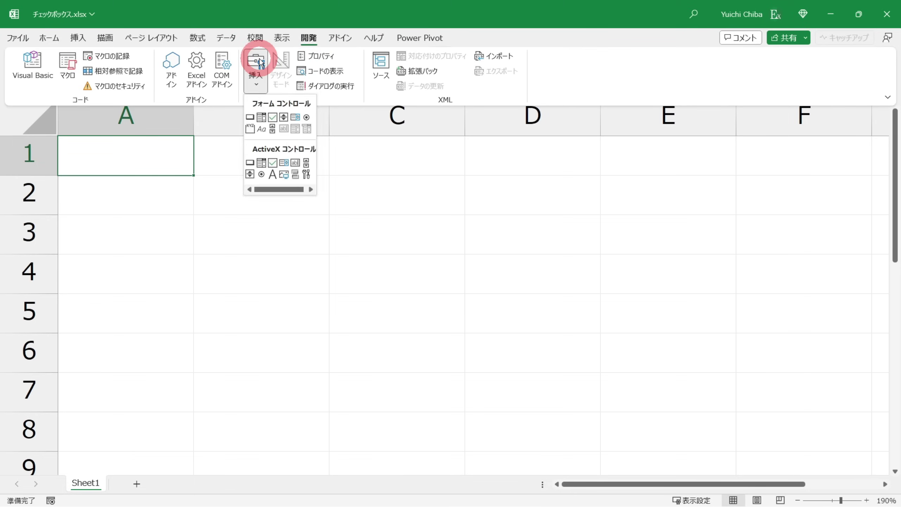
{"action": "left_click", "coordinate": [273, 118]}
{"action": "left_click_drag", "start_coordinate": [76, 146], "coordinate": [127, 164]}
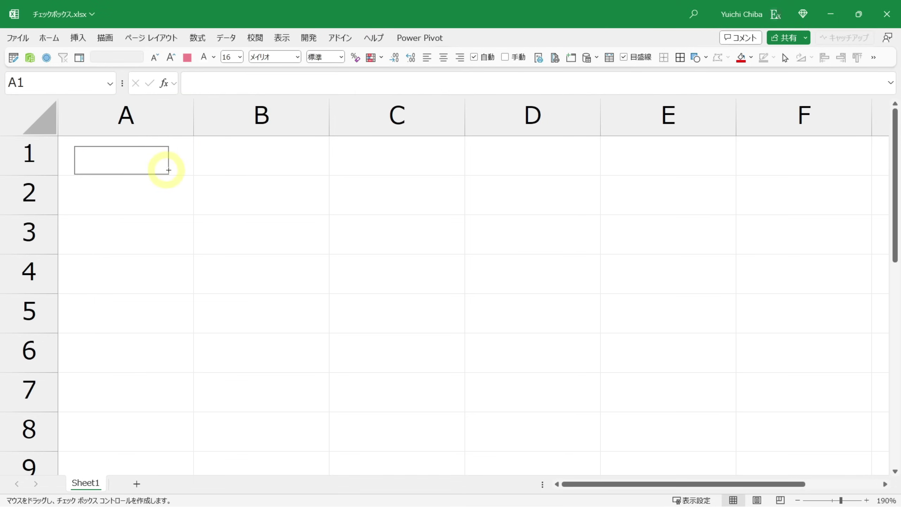
{"action": "left_click_drag", "start_coordinate": [185, 172], "coordinate": [185, 173]}
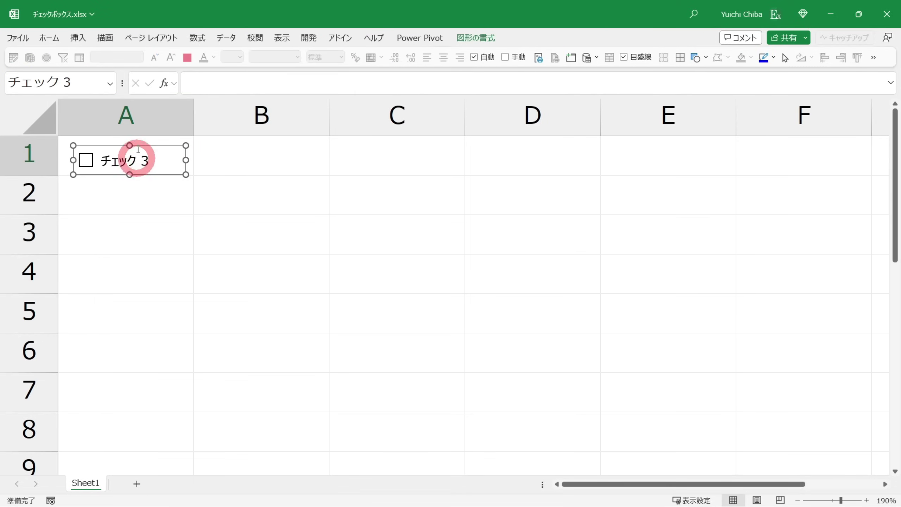
Change the checkbox label text to チェック.
{"action": "left_click", "coordinate": [102, 161]}
{"action": "left_click_drag", "start_coordinate": [111, 164], "coordinate": [156, 169]}
{"action": "left_click", "coordinate": [114, 166]}
{"action": "left_click", "coordinate": [117, 204]}
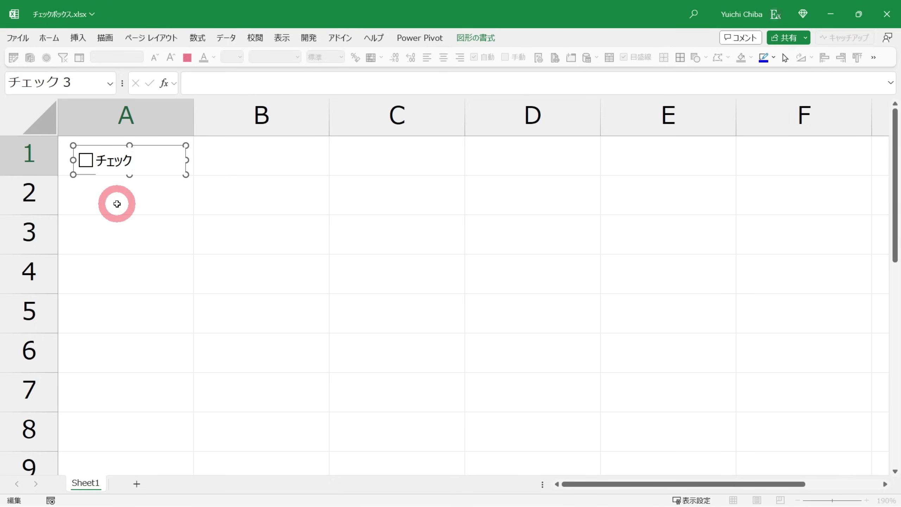
{"action": "left_click", "coordinate": [116, 193]}
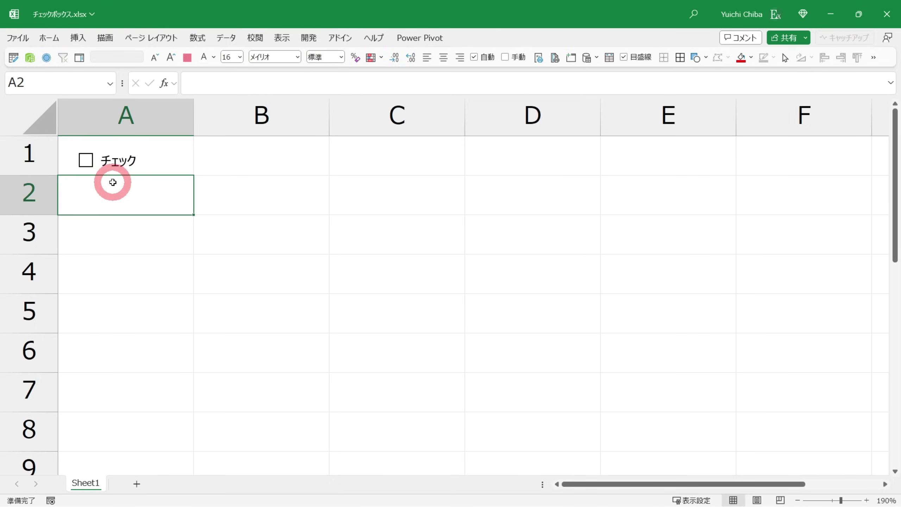
Tick the チェック checkbox in A1.
{"action": "left_click", "coordinate": [86, 162]}
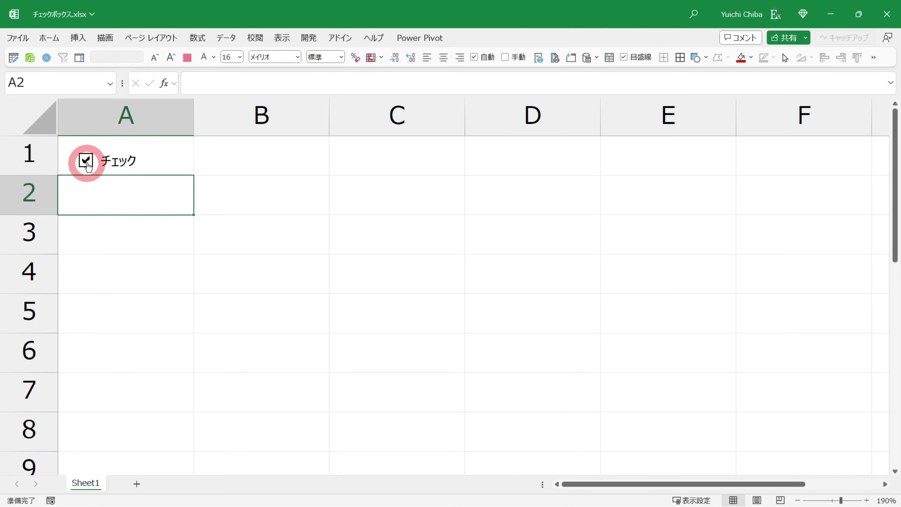
{"action": "left_click", "coordinate": [93, 197]}
{"action": "left_click", "coordinate": [86, 162]}
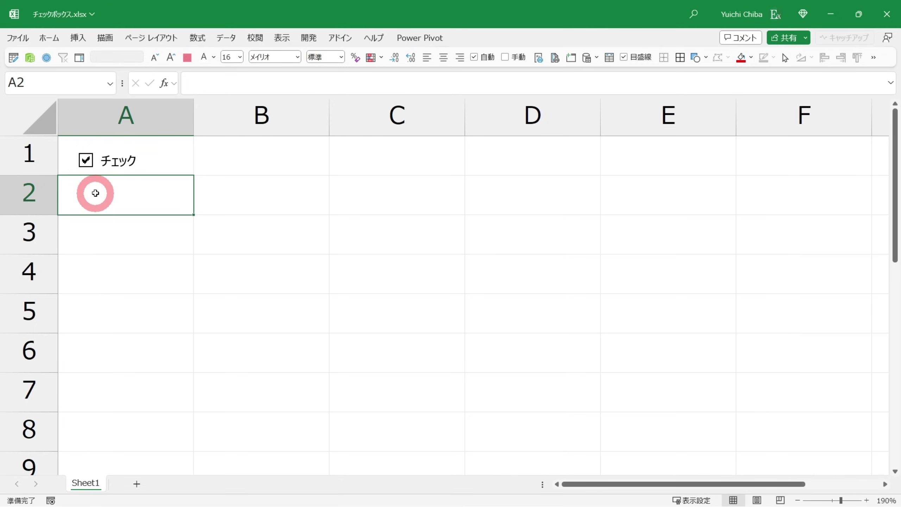
{"action": "right_click", "coordinate": [107, 158]}
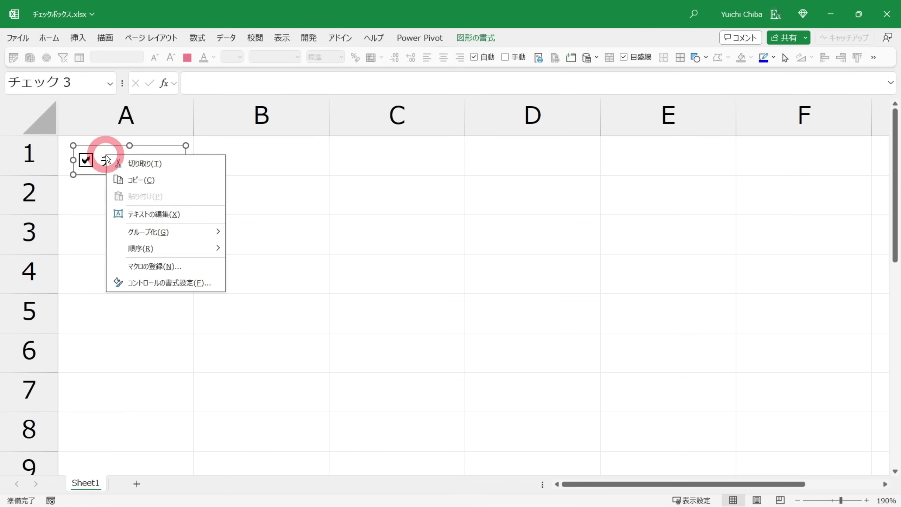
Set the checkbox's Format Control cell link to $A$1 so A1 shows TRUE.
{"action": "left_click", "coordinate": [176, 284]}
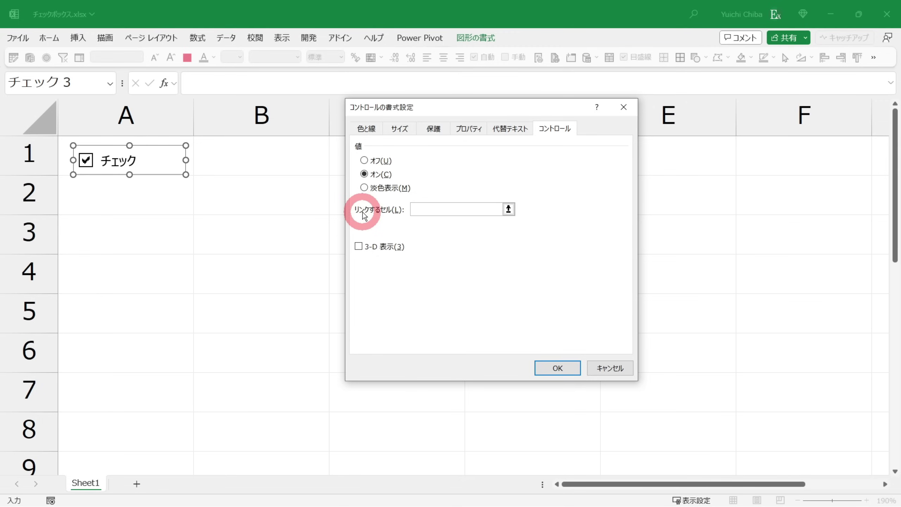
{"action": "left_click", "coordinate": [413, 212]}
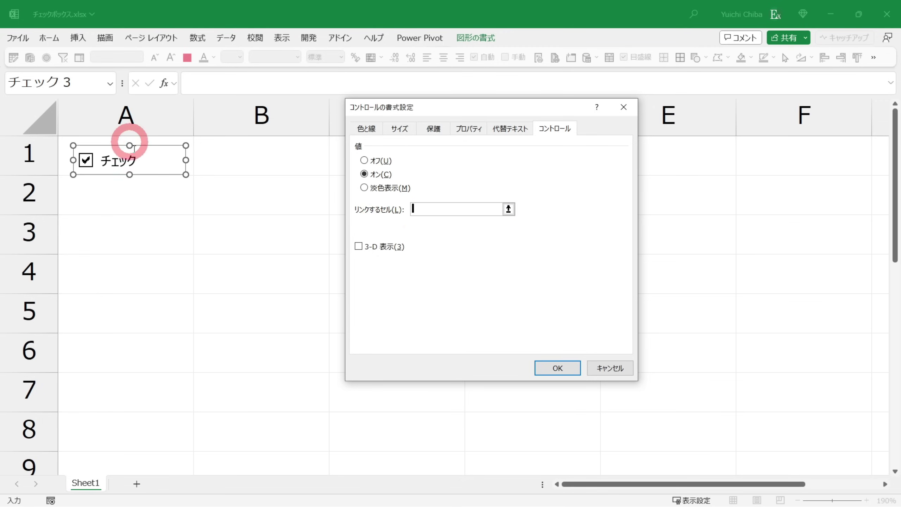
{"action": "left_click", "coordinate": [151, 141]}
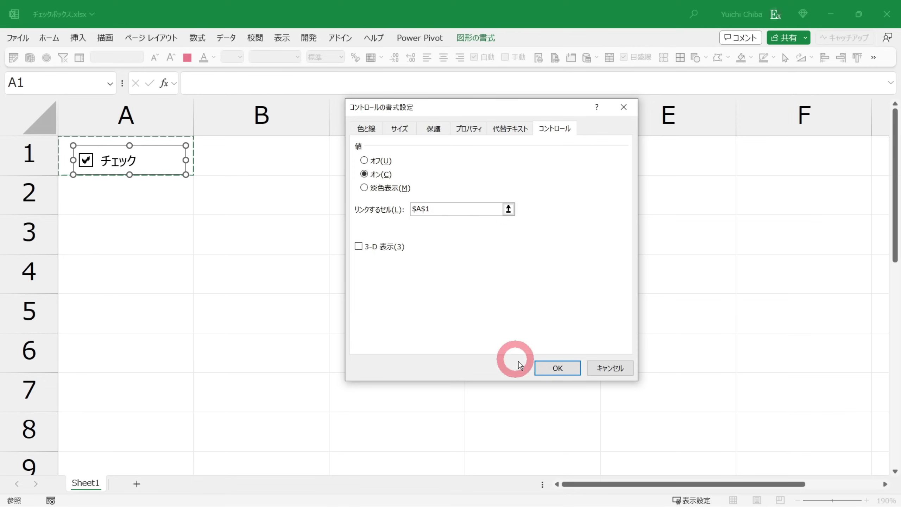
{"action": "left_click", "coordinate": [557, 369]}
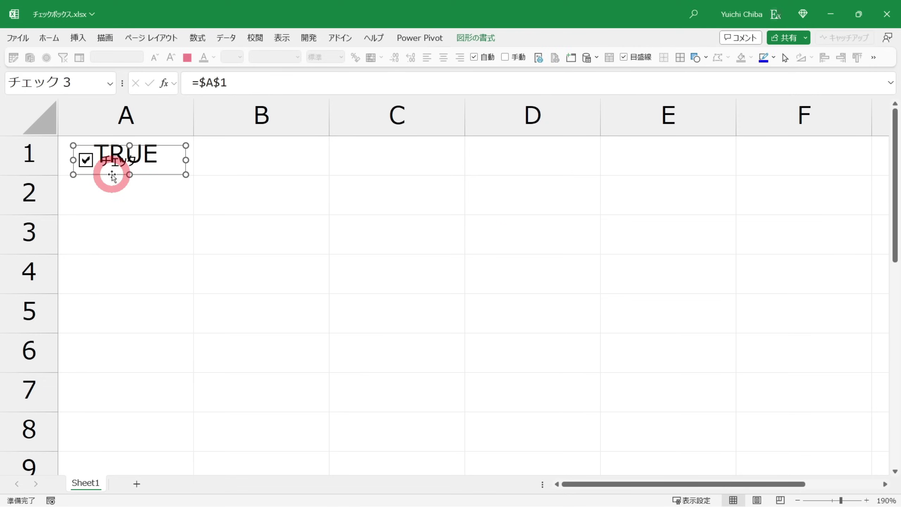
Move the checkbox into B1, untick it so A1 reads FALSE, and select A1:B1.
{"action": "mouse_move", "coordinate": [118, 150]}
{"action": "left_mouse_down"}
{"action": "mouse_move", "coordinate": [155, 202]}
{"action": "mouse_move", "coordinate": [208, 163]}
{"action": "left_mouse_up"}
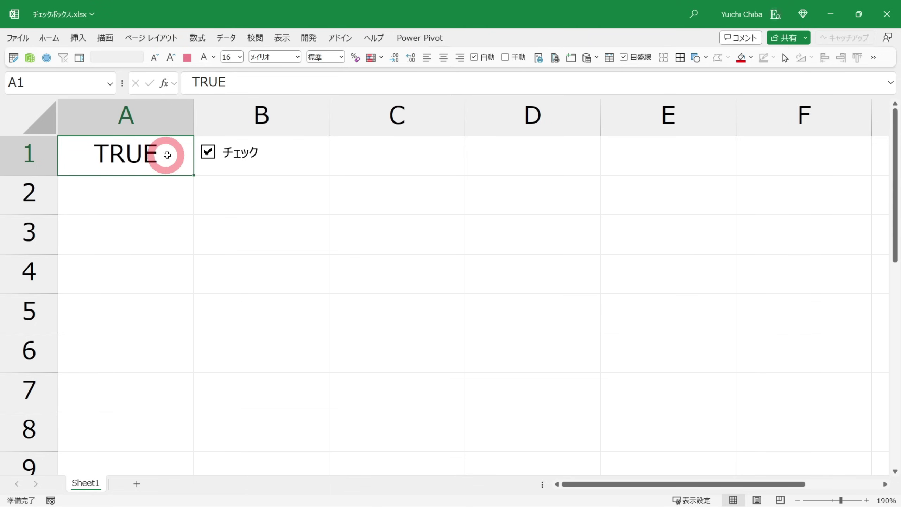
{"action": "left_click", "coordinate": [208, 151]}
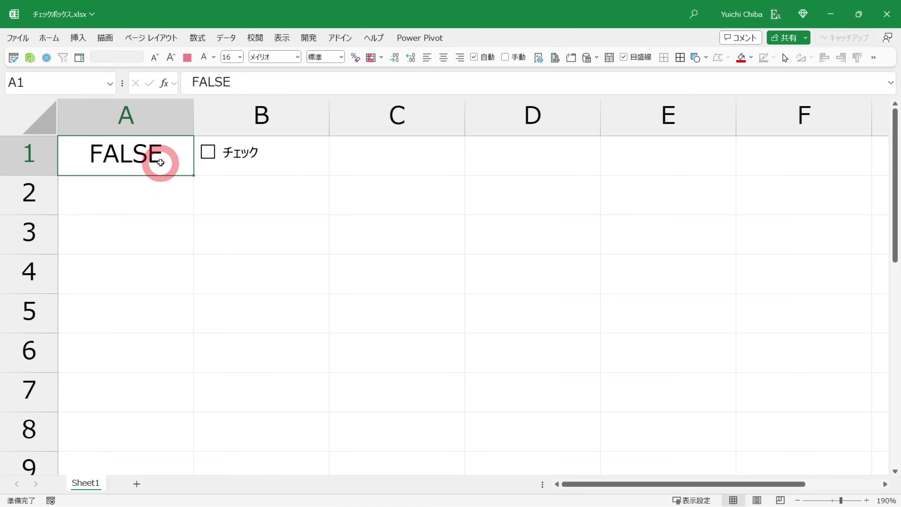
{"action": "left_click_drag", "start_coordinate": [161, 163], "coordinate": [167, 161]}
Copy the A1:B1 value and checkbox down through rows 2–6.
{"action": "key", "text": "ctrl+c"}
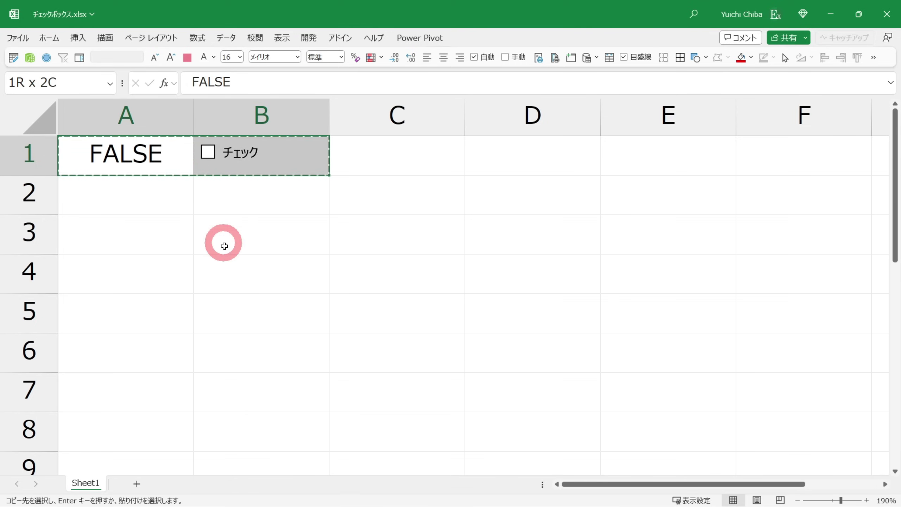
{"action": "left_click", "coordinate": [241, 342], "text": "shift"}
{"action": "key", "text": "ctrl+v"}
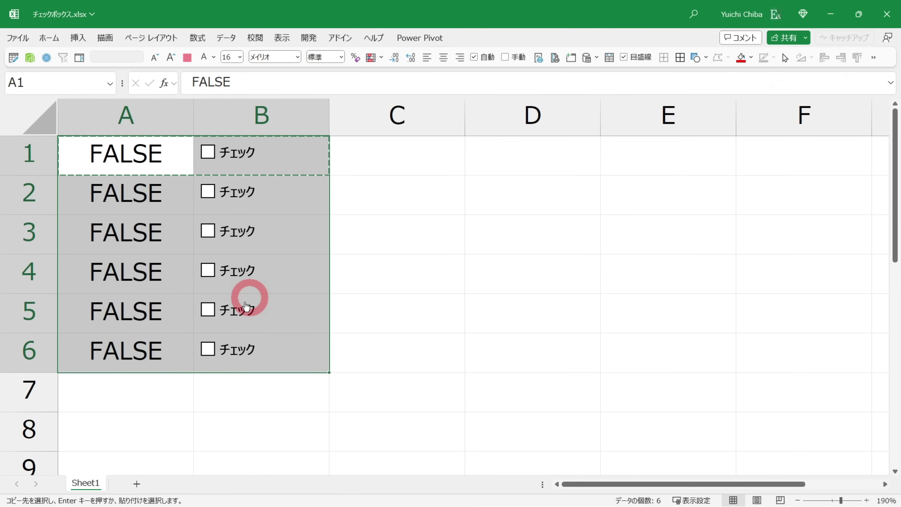
{"action": "key", "text": "Escape"}
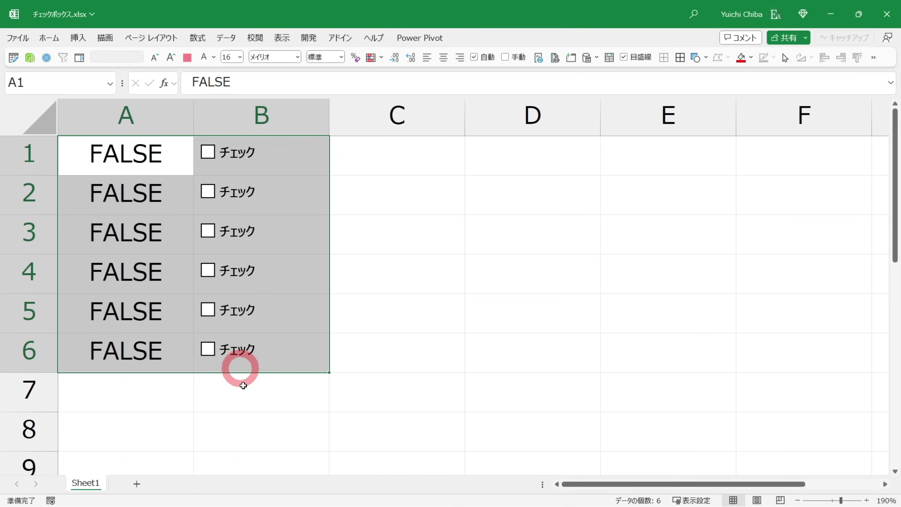
{"action": "left_click", "coordinate": [241, 377]}
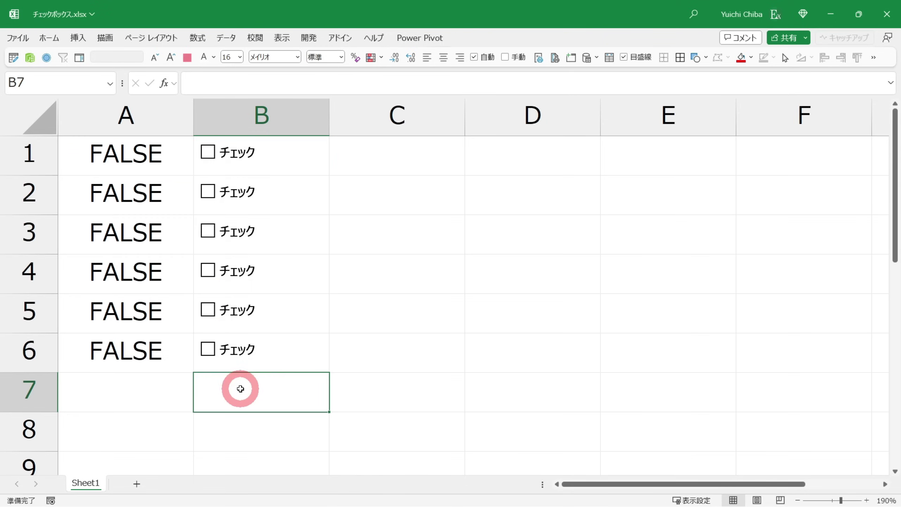
Tick the B2 checkbox and compare A1 with the copied values in A2:A6.
{"action": "left_click", "coordinate": [208, 193]}
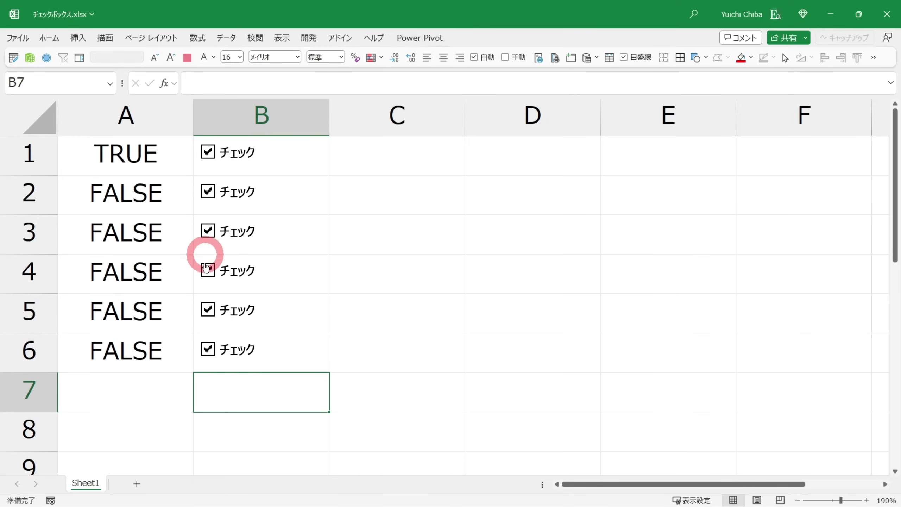
{"action": "left_click", "coordinate": [125, 159]}
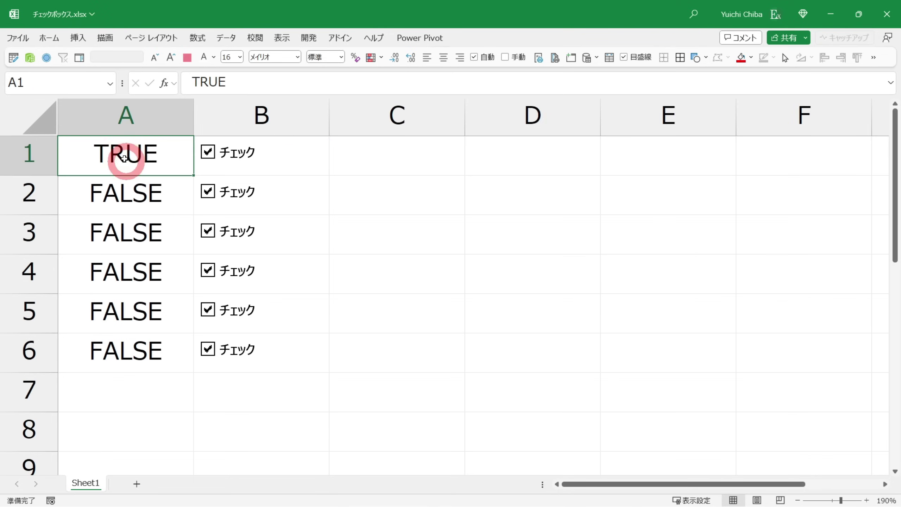
{"action": "left_click_drag", "start_coordinate": [125, 192], "coordinate": [125, 346]}
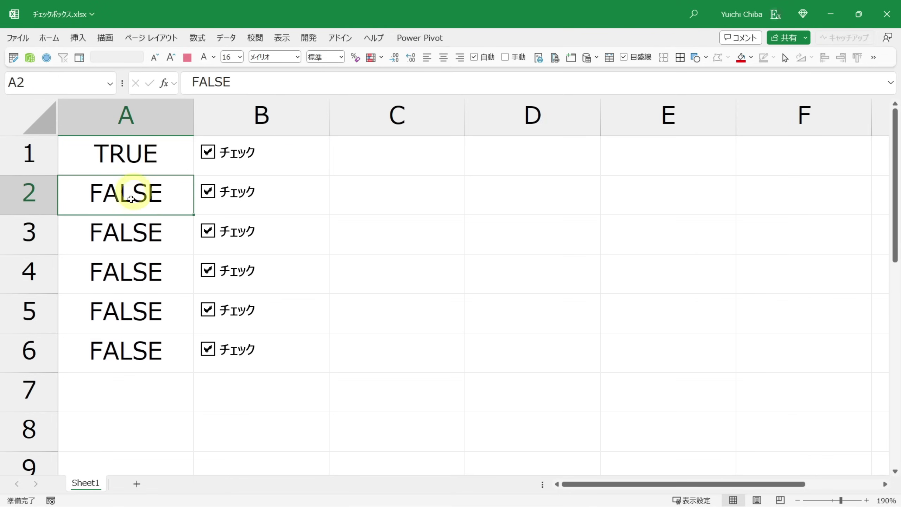
{"action": "left_click", "coordinate": [184, 165]}
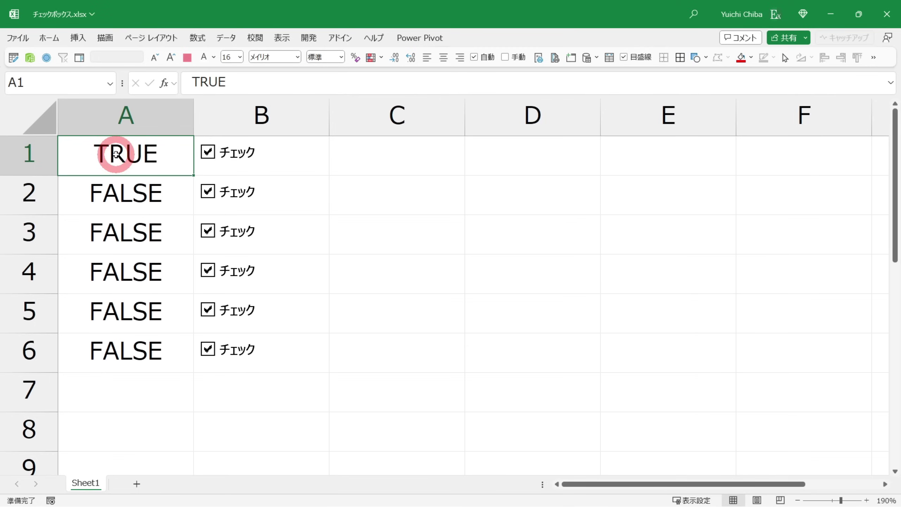
Change the B1 checkbox's cell link from $A$1 to relative A1.
{"action": "right_click", "coordinate": [237, 153]}
{"action": "left_click", "coordinate": [256, 282]}
{"action": "left_click", "coordinate": [570, 203]}
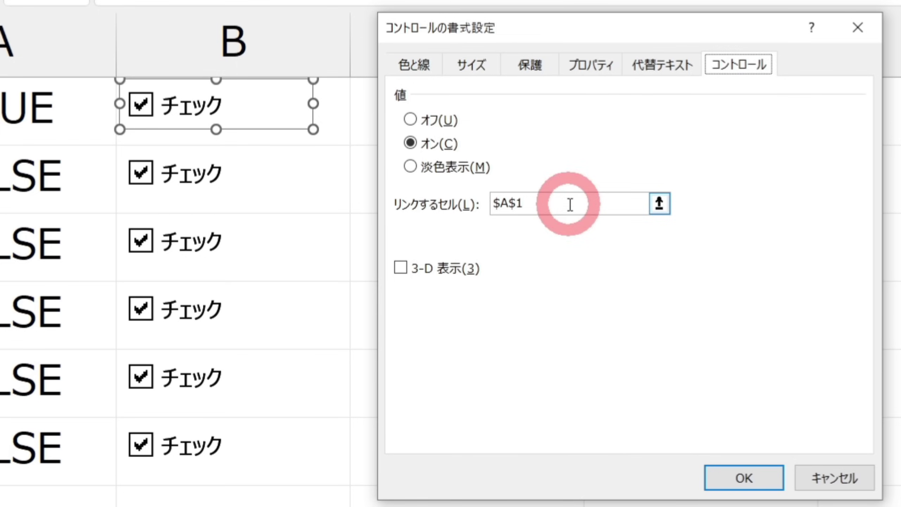
{"action": "left_click", "coordinate": [531, 197]}
{"action": "left_click", "coordinate": [502, 198]}
{"action": "key", "text": "BackSpace"}
{"action": "key", "text": "Delete"}
{"action": "key", "text": "Delete"}
{"action": "key", "text": "Delete"}
{"action": "type", "text": "A1"}
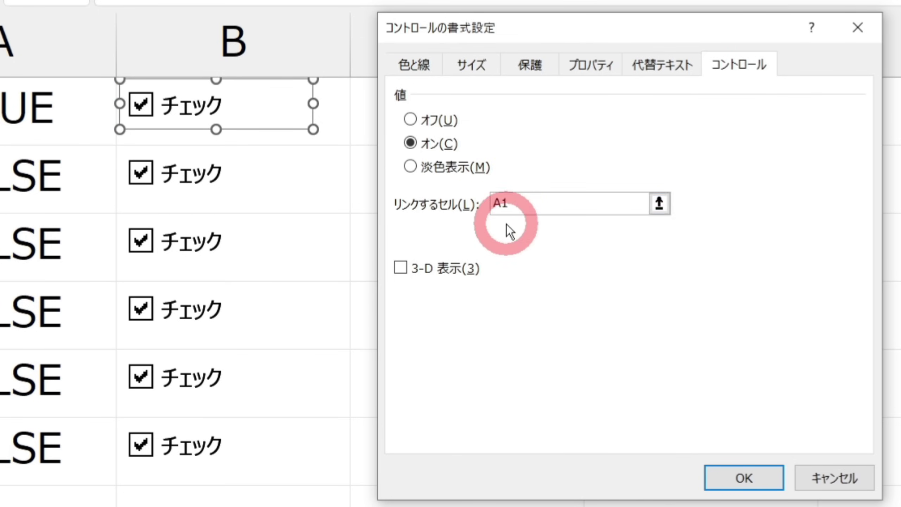
{"action": "left_click", "coordinate": [548, 366]}
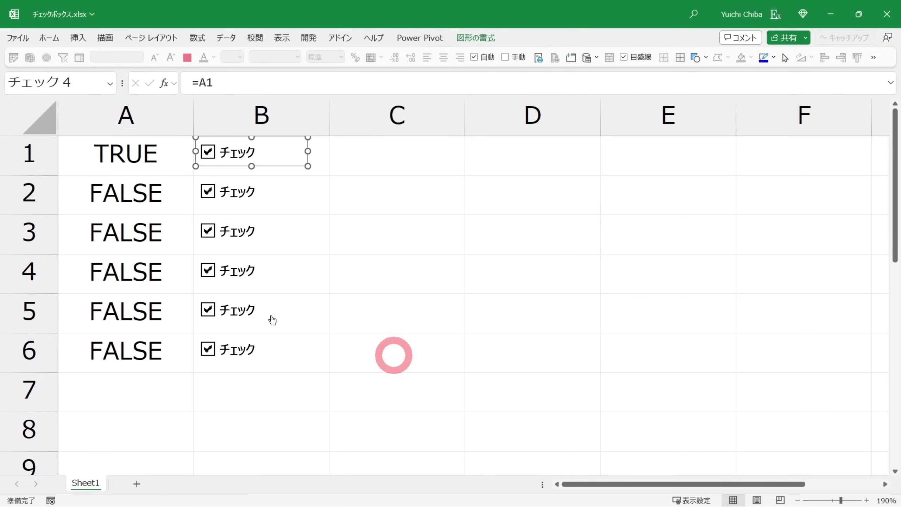
Delete rows 2–6 and paste A1:B1 down through row 6 again.
{"action": "left_click_drag", "start_coordinate": [43, 210], "coordinate": [62, 341]}
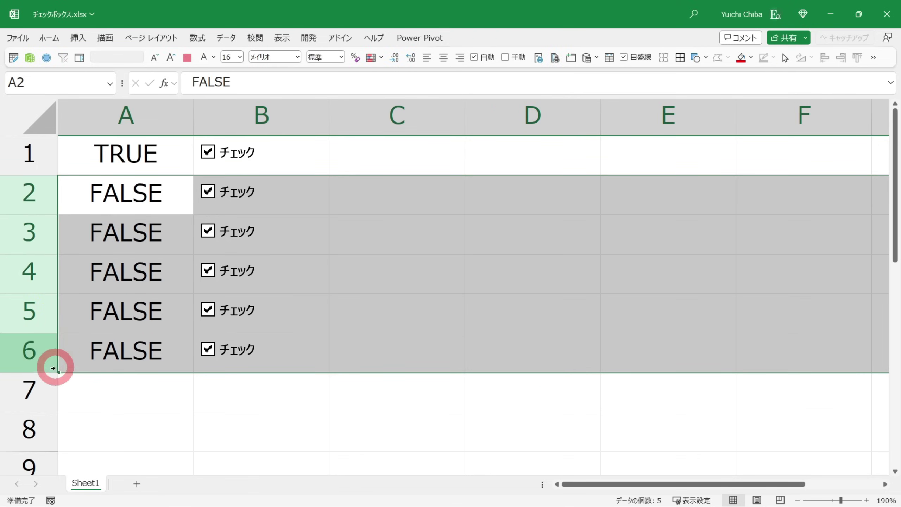
{"action": "key", "text": "ctrl+minus"}
{"action": "left_click", "coordinate": [132, 164]}
{"action": "key", "text": "ctrl+c"}
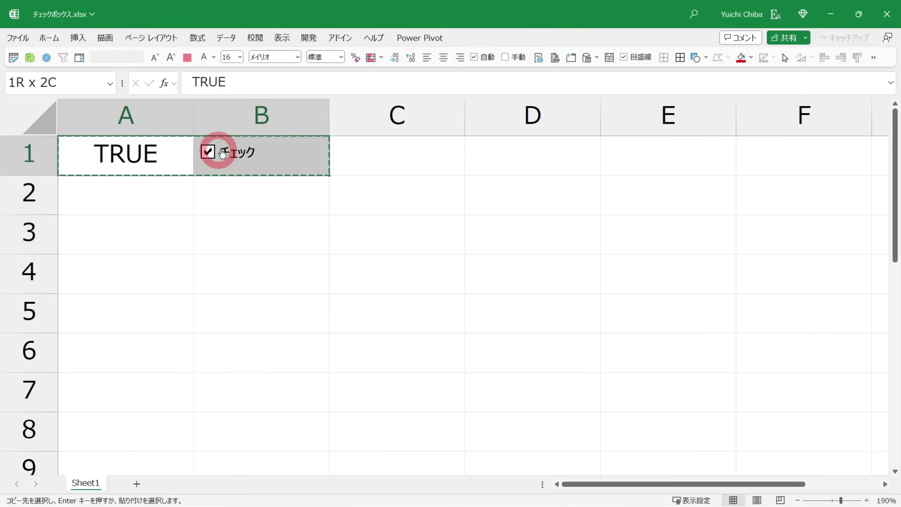
{"action": "left_click", "coordinate": [246, 354], "text": "shift"}
{"action": "key", "text": "Return"}
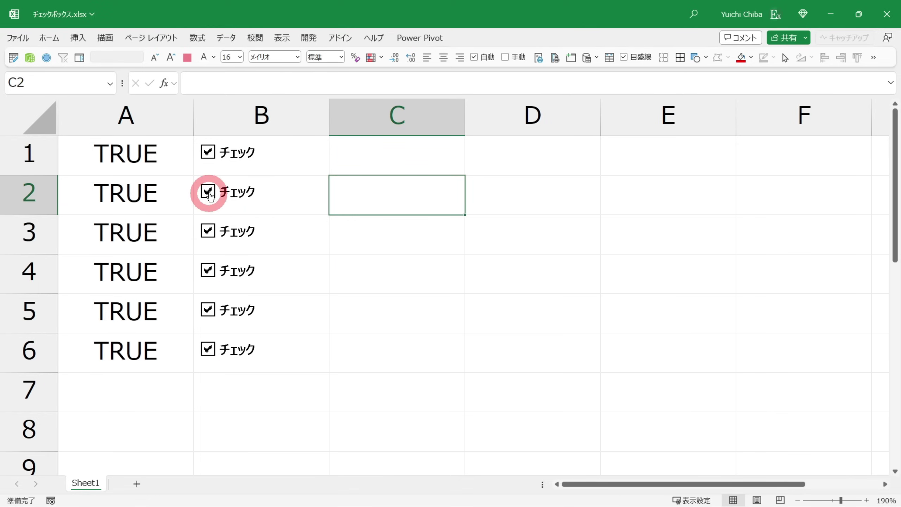
Untick the B2 checkbox and check the resulting value in A1.
{"action": "left_click", "coordinate": [210, 195]}
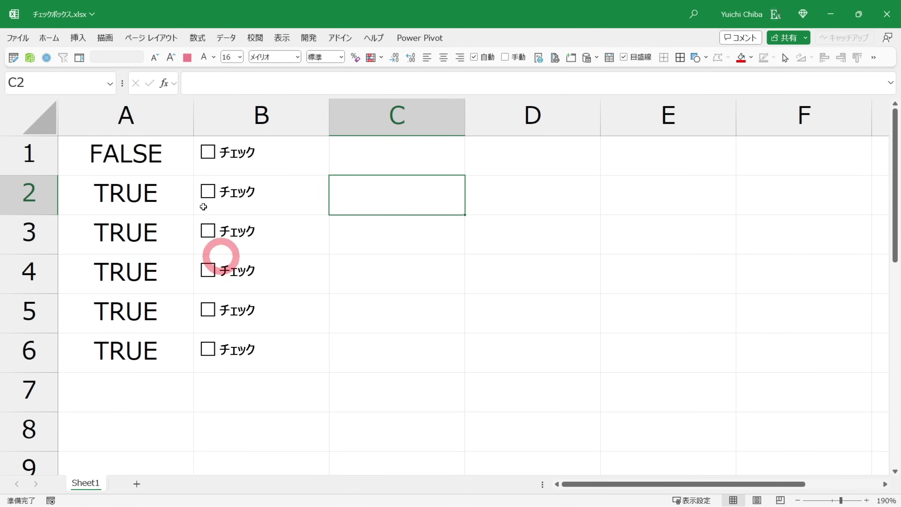
{"action": "left_click", "coordinate": [129, 153]}
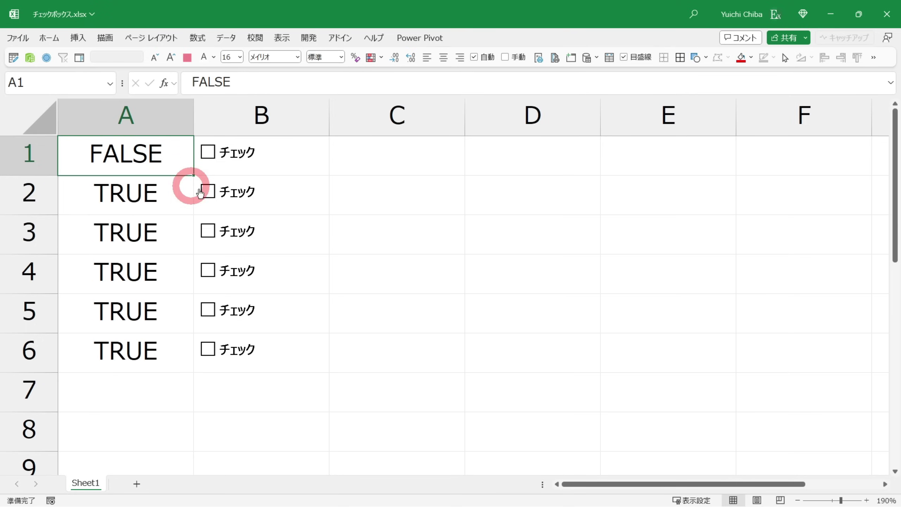
{"action": "left_click", "coordinate": [209, 193]}
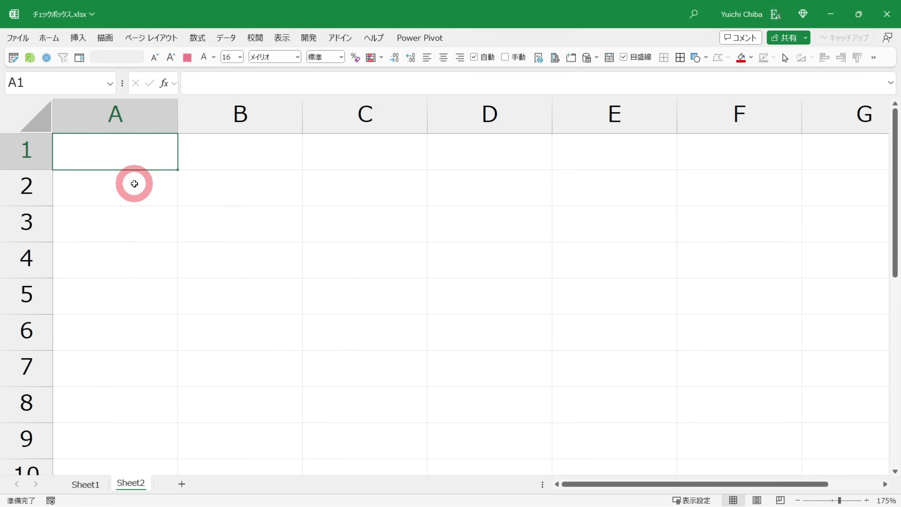
Insert an in-cell checkbox into A1 on Sheet2 and tick it.
{"action": "left_click", "coordinate": [78, 37]}
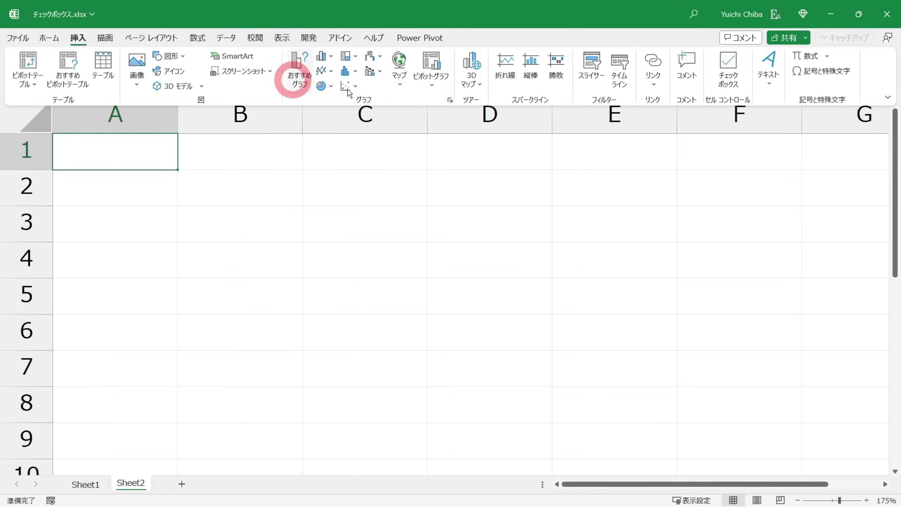
{"action": "left_click", "coordinate": [726, 83]}
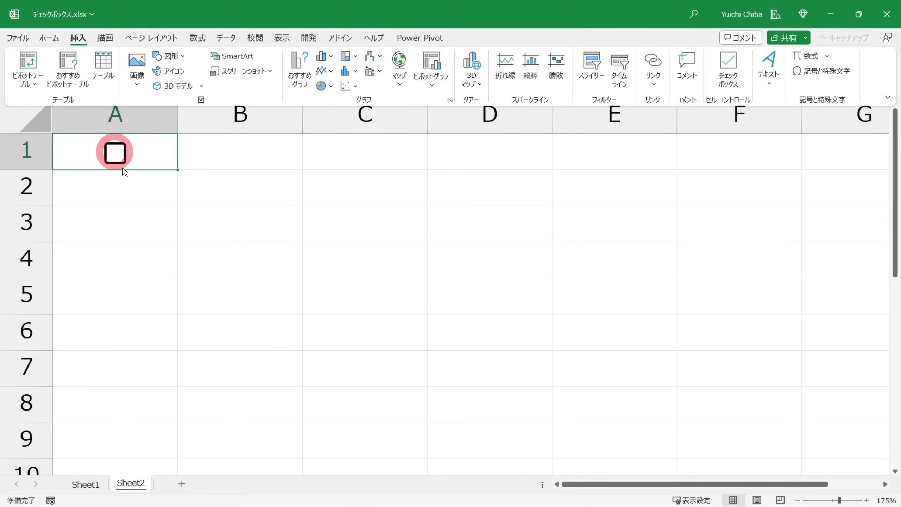
{"action": "left_click", "coordinate": [188, 158]}
{"action": "left_click", "coordinate": [114, 163]}
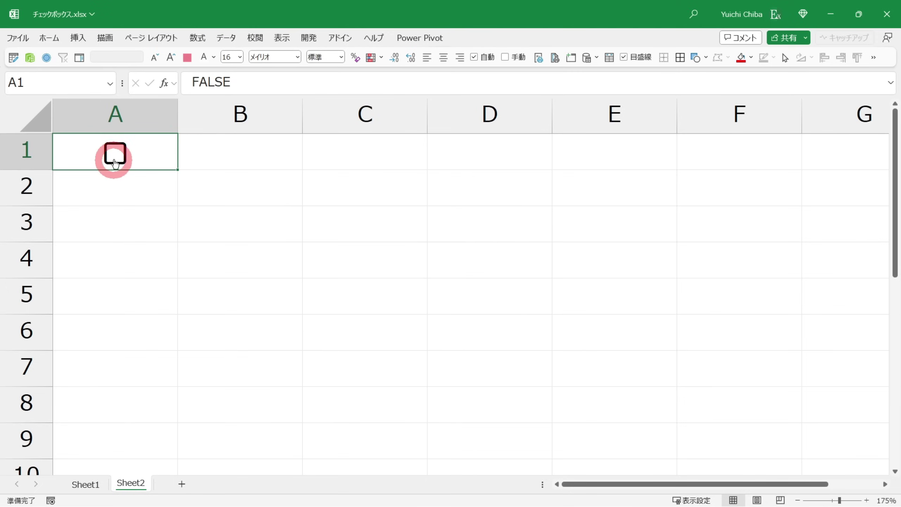
{"action": "left_click", "coordinate": [117, 156]}
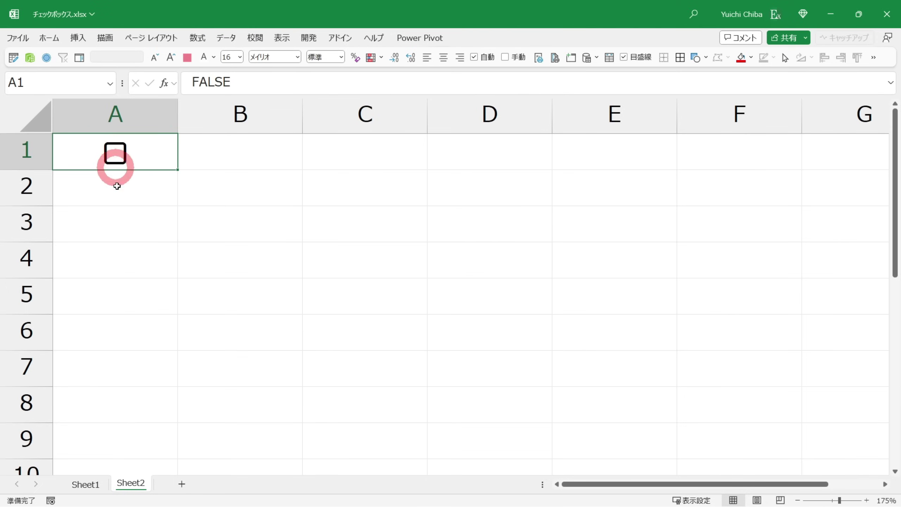
Toggle the A1 checkbox between FALSE and TRUE, leaving it ticked.
{"action": "scroll", "coordinate": [193, 278], "scroll_direction": "up", "scroll_amount": 3}
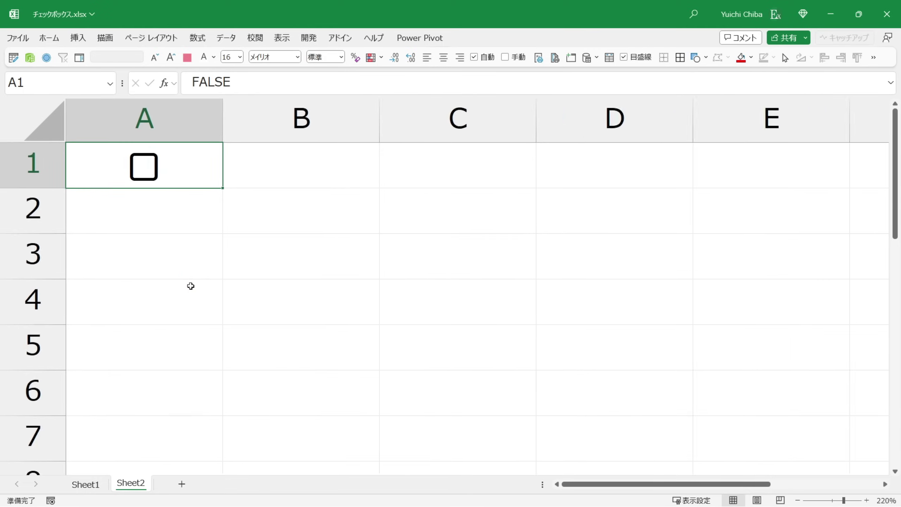
{"action": "scroll", "coordinate": [185, 300], "scroll_direction": "up", "scroll_amount": 2}
{"action": "scroll", "coordinate": [195, 312], "scroll_direction": "up", "scroll_amount": 1}
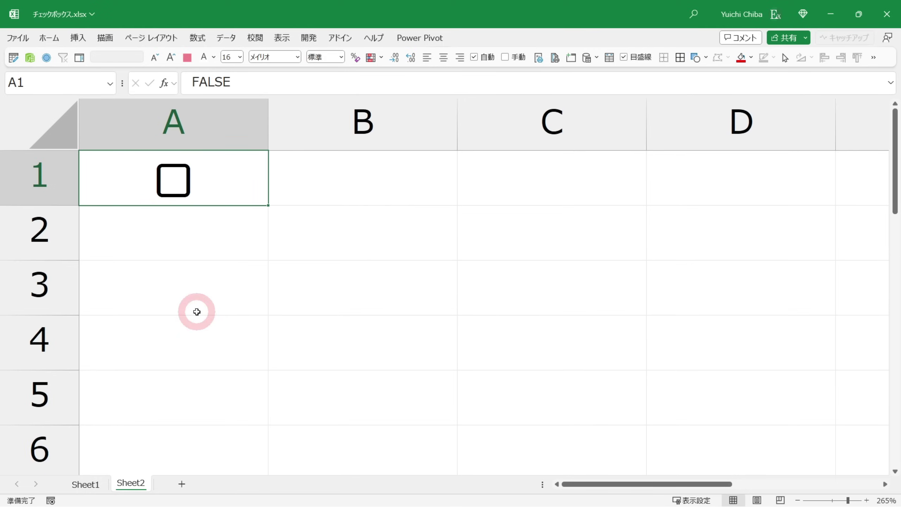
{"action": "left_click", "coordinate": [176, 191]}
{"action": "scroll", "coordinate": [183, 246], "scroll_direction": "down", "scroll_amount": 1}
{"action": "scroll", "coordinate": [175, 263], "scroll_direction": "down", "scroll_amount": 4}
{"action": "scroll", "coordinate": [169, 265], "scroll_direction": "down", "scroll_amount": 2}
{"action": "scroll", "coordinate": [170, 265], "scroll_direction": "down", "scroll_amount": 1}
{"action": "scroll", "coordinate": [170, 265], "scroll_direction": "up", "scroll_amount": 1}
{"action": "scroll", "coordinate": [174, 248], "scroll_direction": "up", "scroll_amount": 3}
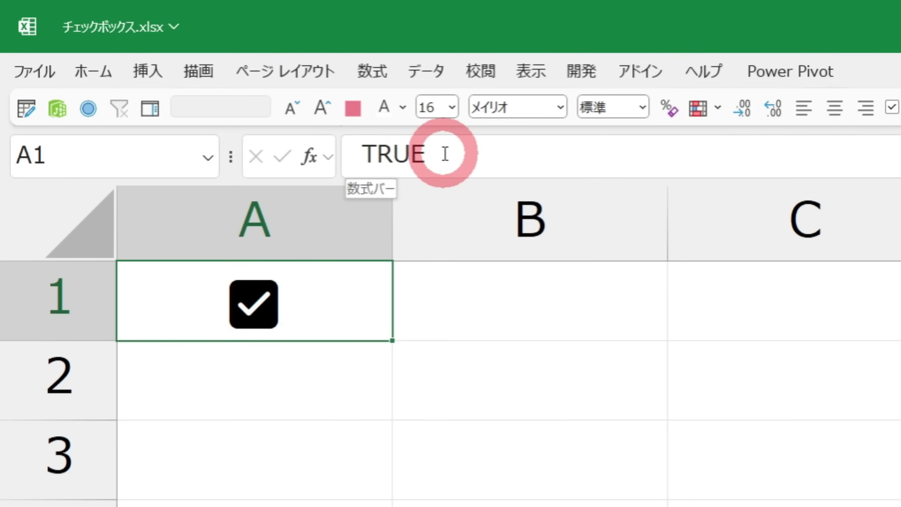
{"action": "left_click", "coordinate": [257, 310]}
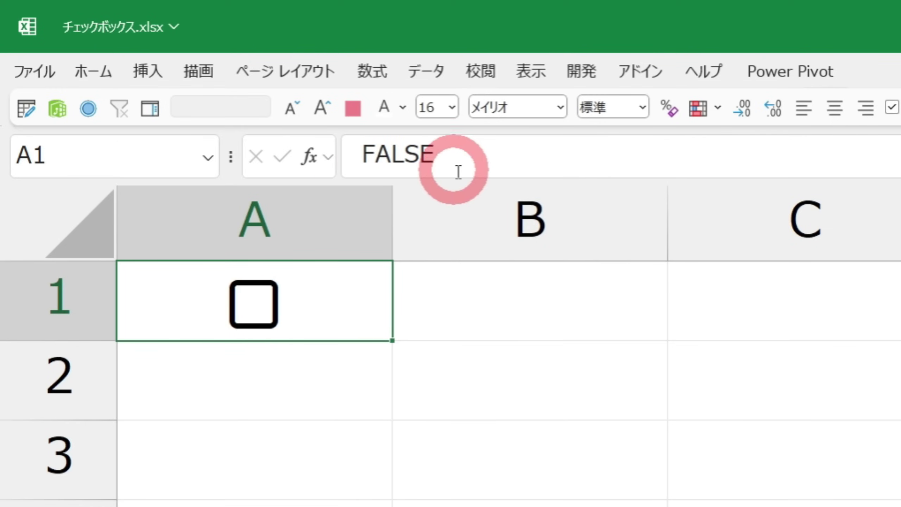
{"action": "left_click", "coordinate": [251, 316]}
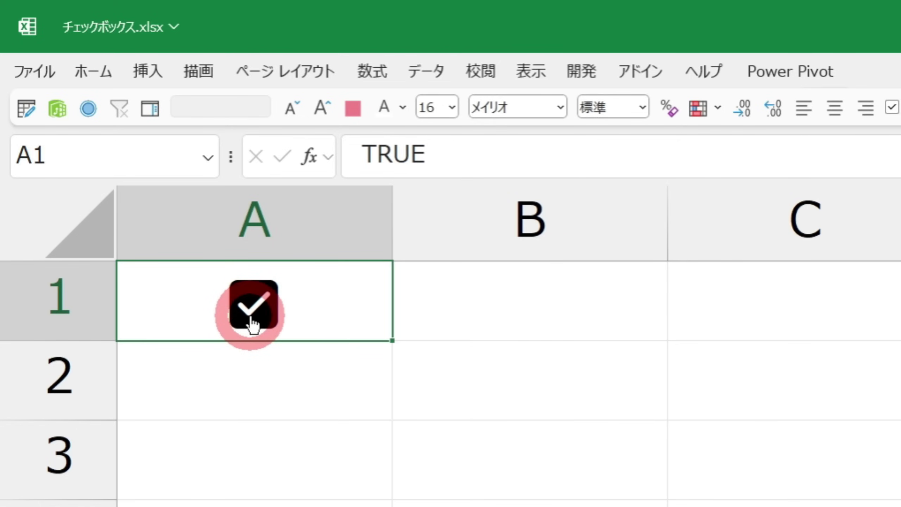
{"action": "left_click", "coordinate": [251, 317]}
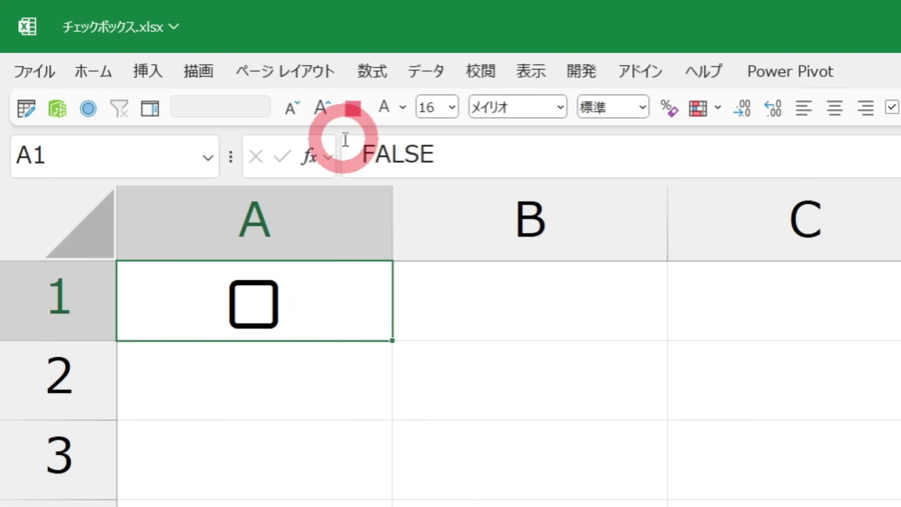
{"action": "left_click", "coordinate": [263, 309]}
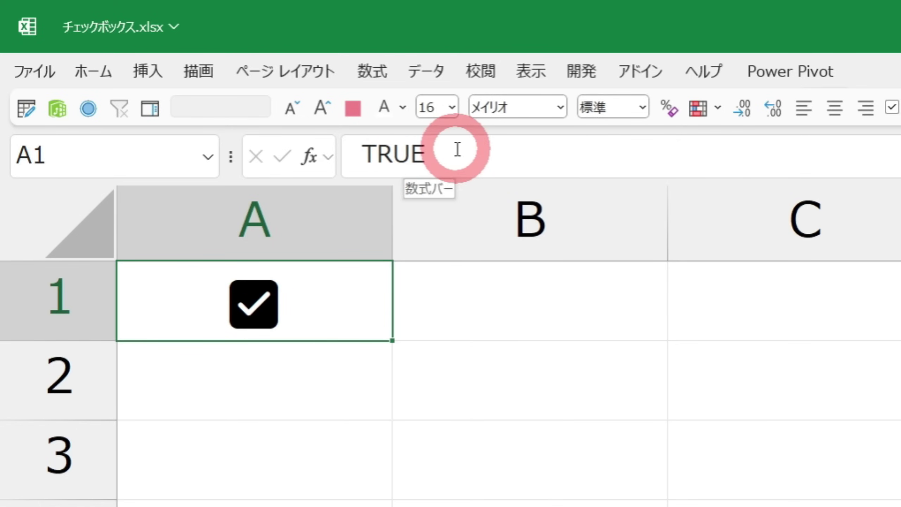
Copy the A1 checkbox down to A2:A6, then untick A2, A4 and A6.
{"action": "key", "text": "ctrl+c"}
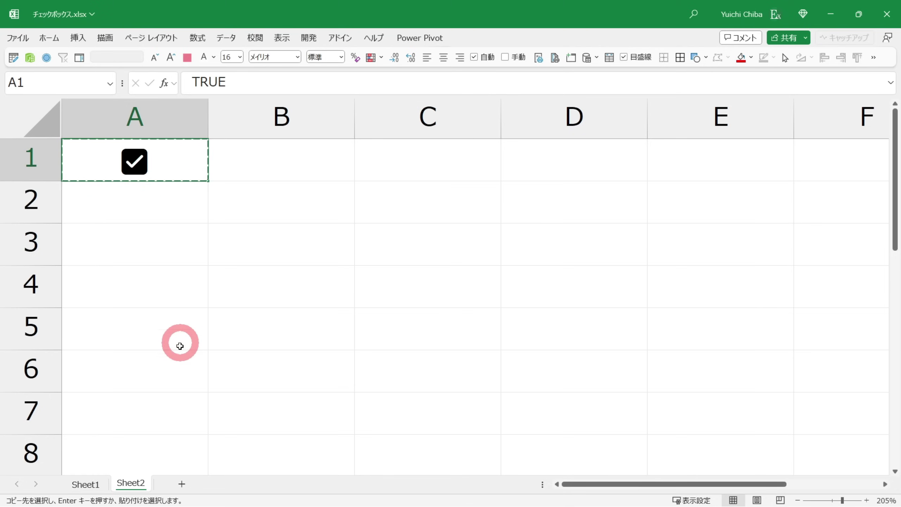
{"action": "left_click", "coordinate": [164, 380], "text": "shift"}
{"action": "key", "text": "ctrl+v"}
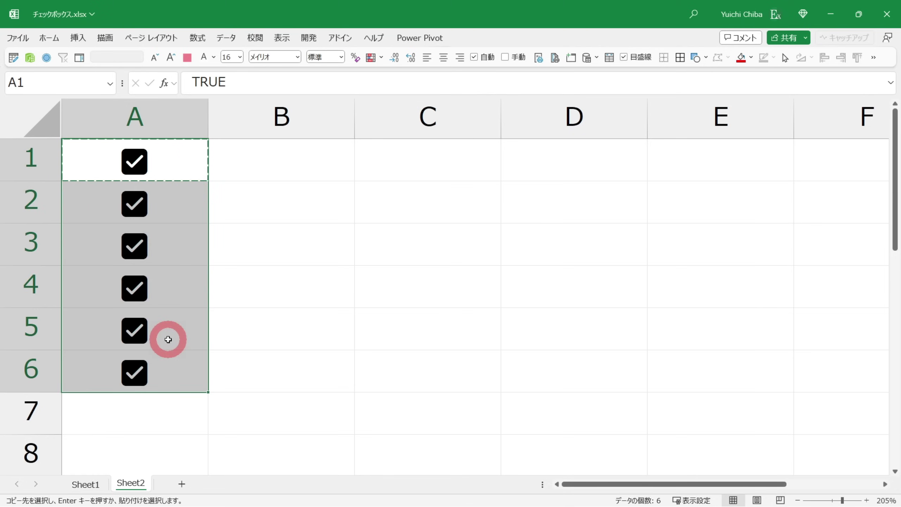
{"action": "key", "text": "Escape"}
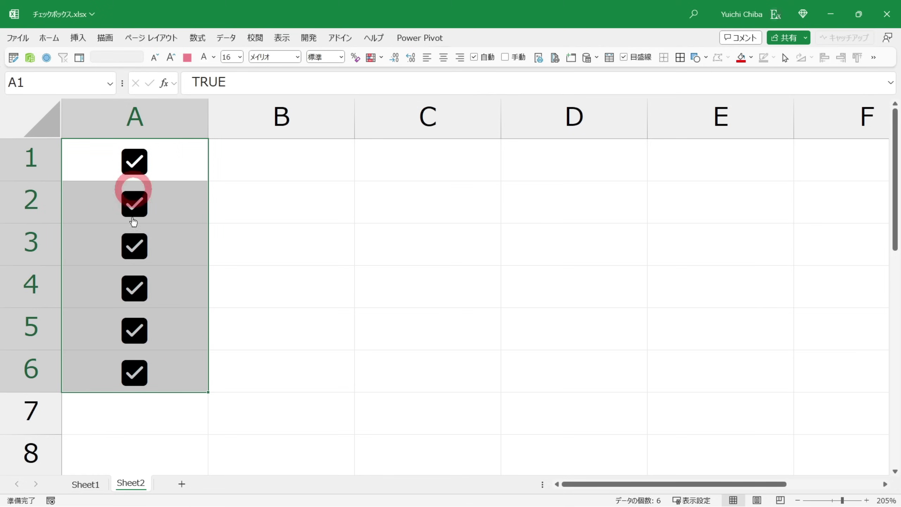
{"action": "left_click", "coordinate": [135, 213]}
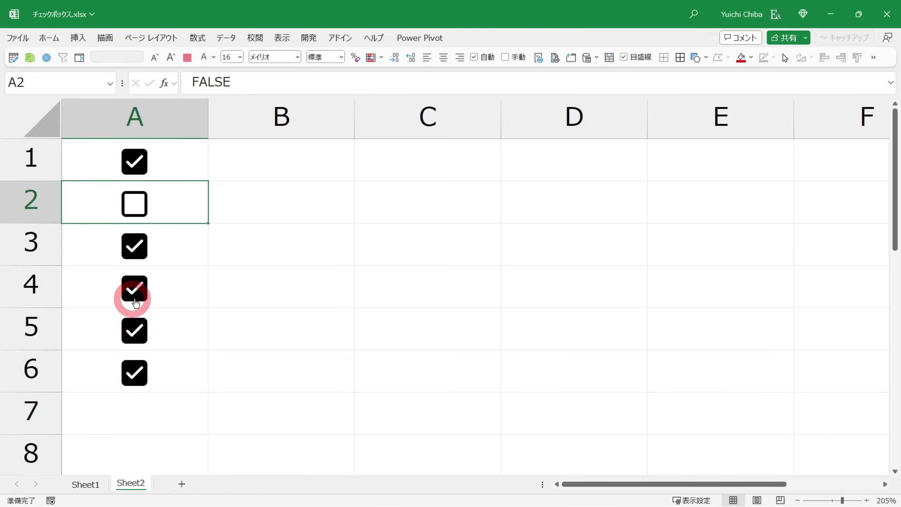
{"action": "left_click", "coordinate": [133, 290]}
{"action": "left_click", "coordinate": [135, 373]}
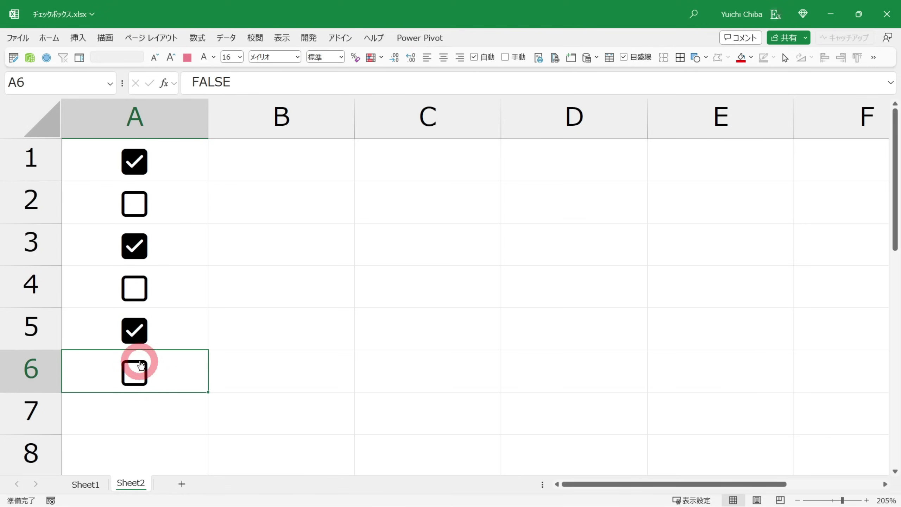
Verify A1 shows TRUE and A2 FALSE, then select cell B1.
{"action": "left_click", "coordinate": [175, 174]}
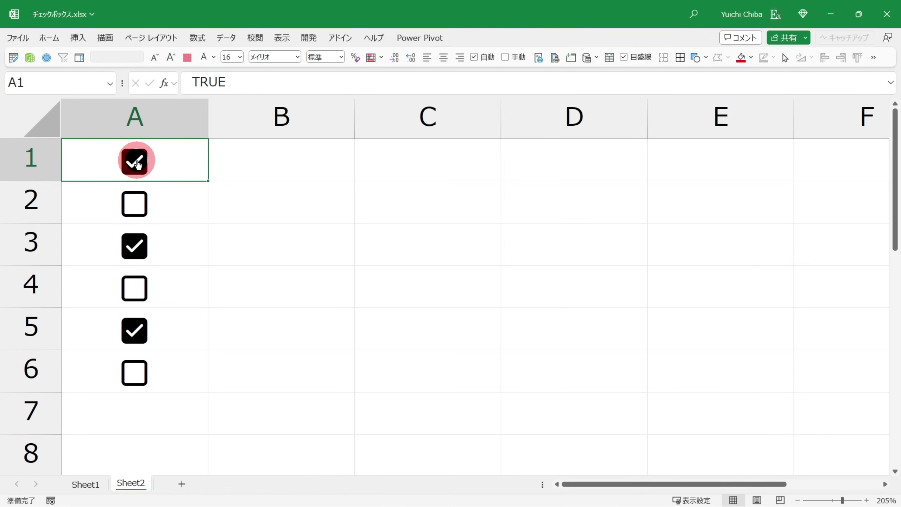
{"action": "left_click", "coordinate": [181, 203]}
{"action": "left_click", "coordinate": [178, 165]}
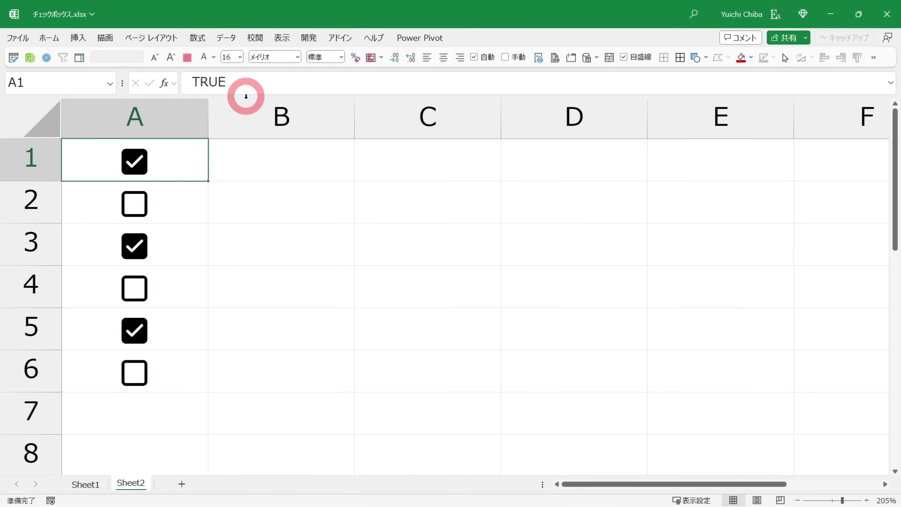
{"action": "left_click_drag", "start_coordinate": [173, 198], "coordinate": [185, 388]}
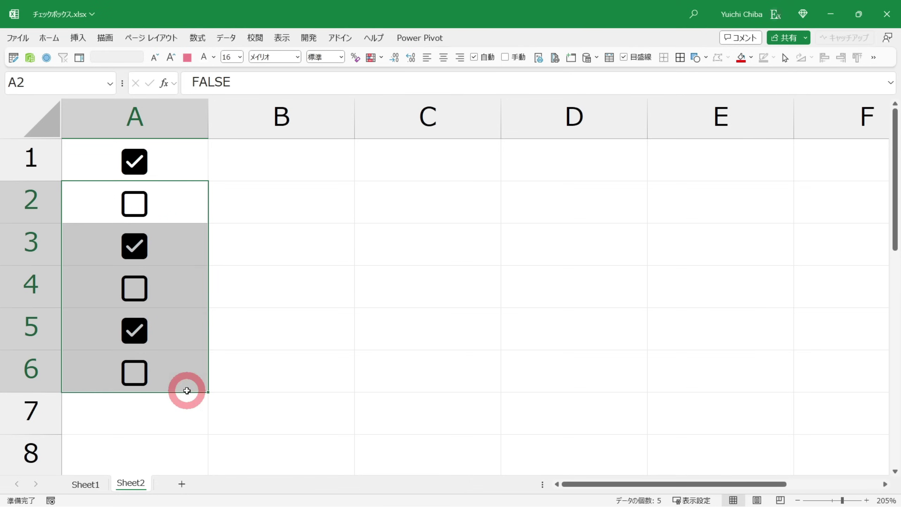
{"action": "left_click", "coordinate": [179, 204]}
{"action": "left_click", "coordinate": [256, 168]}
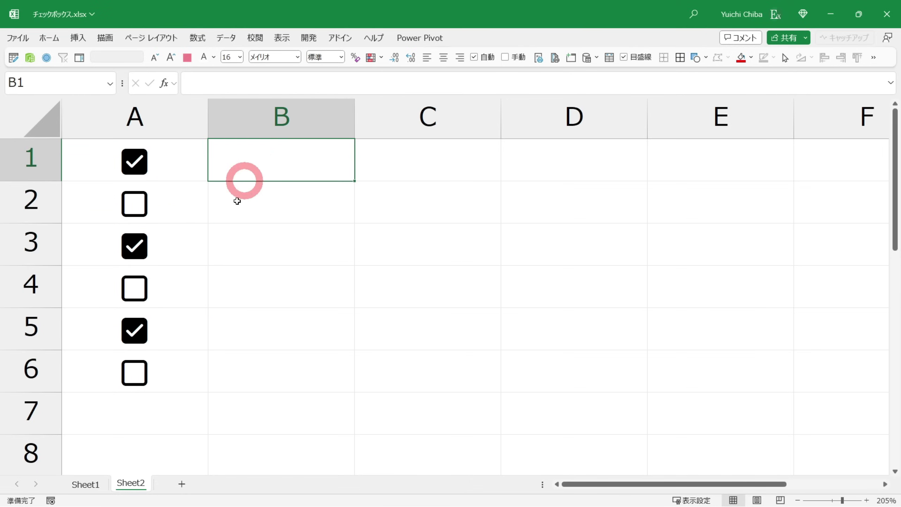
{"action": "type", "text": "=if"}
{"action": "key", "text": "Tab"}
{"action": "key", "text": "Left"}
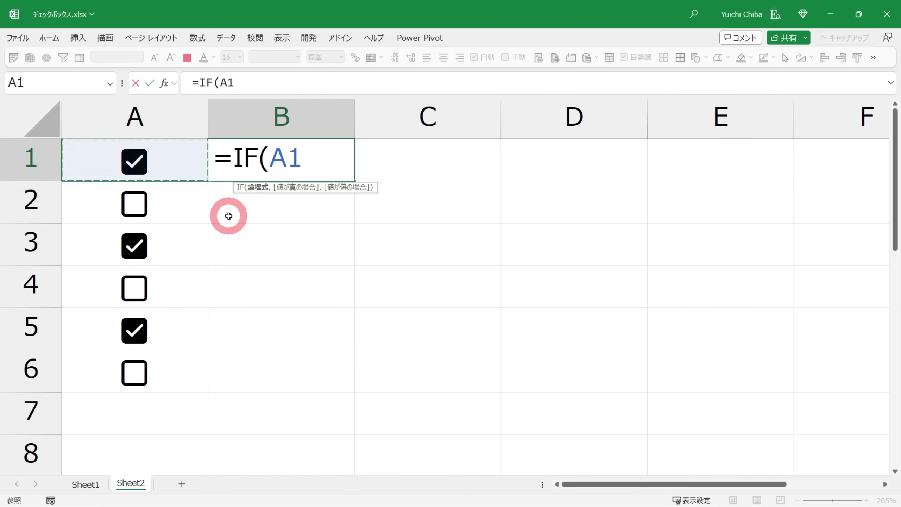
{"action": "type", "text": "true"}
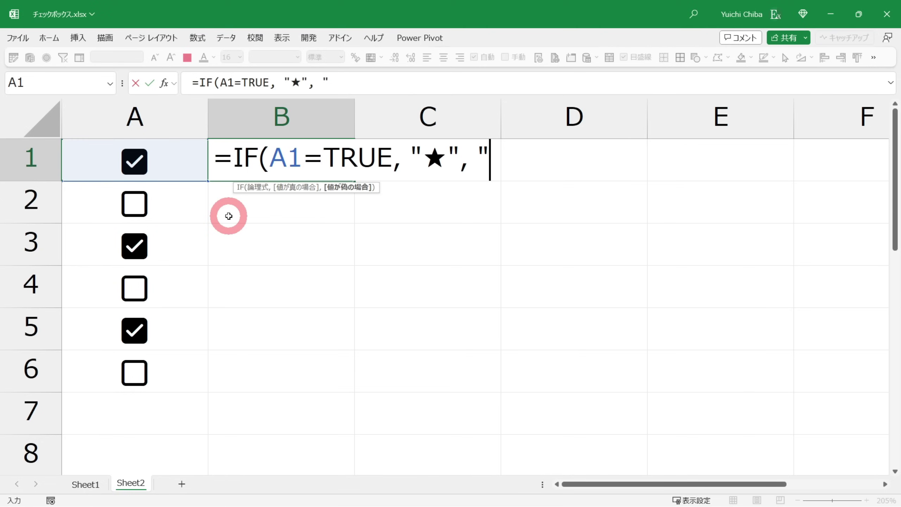
{"action": "type", "text": ")"}
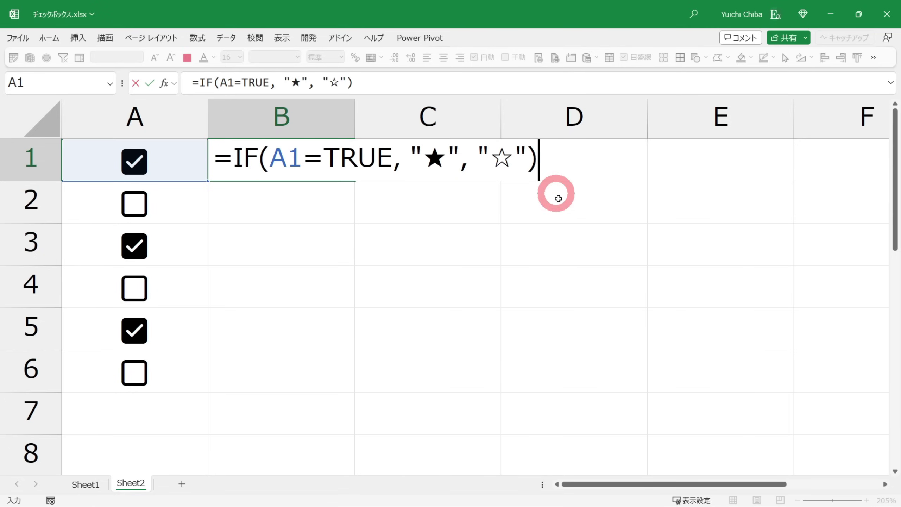
{"action": "key", "text": "ctrl+Return"}
{"action": "key", "text": "ctrl+c"}
{"action": "left_click", "coordinate": [297, 371], "text": "shift"}
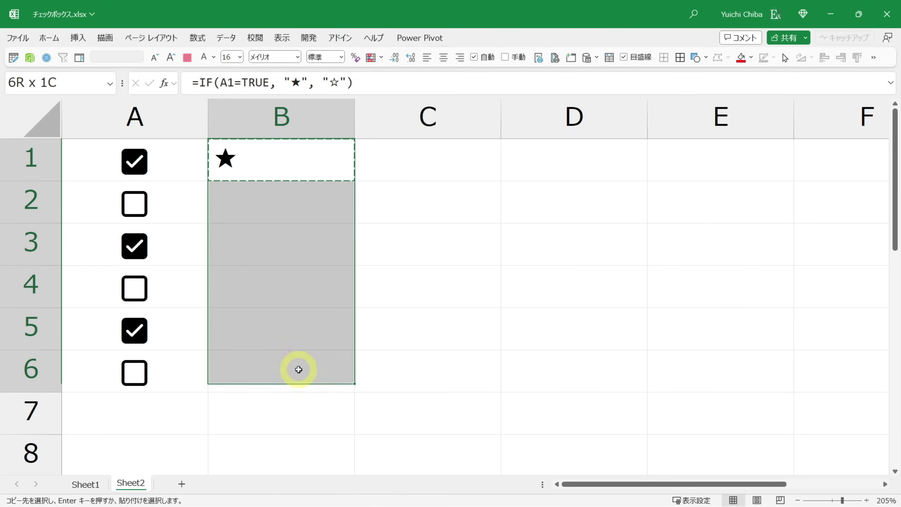
{"action": "key", "text": "ctrl+v"}
{"action": "left_click", "coordinate": [264, 205]}
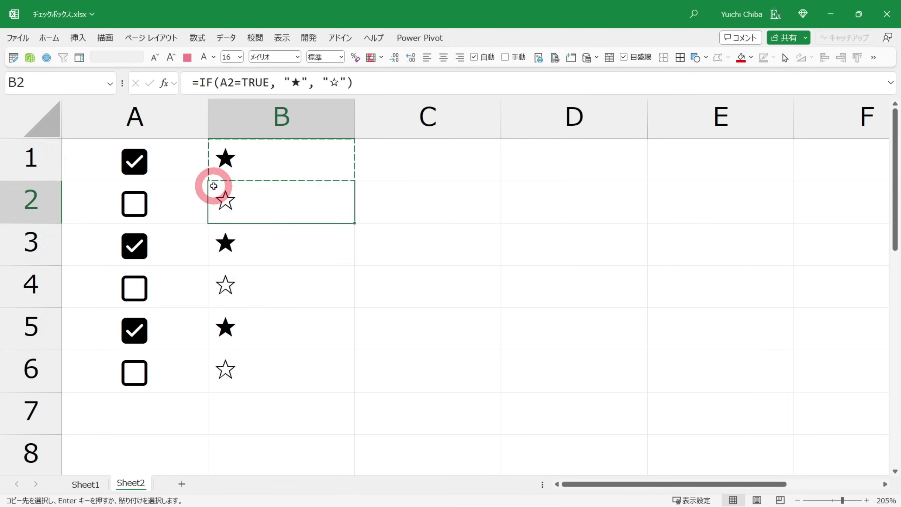
{"action": "left_click", "coordinate": [178, 167]}
{"action": "left_click", "coordinate": [225, 170]}
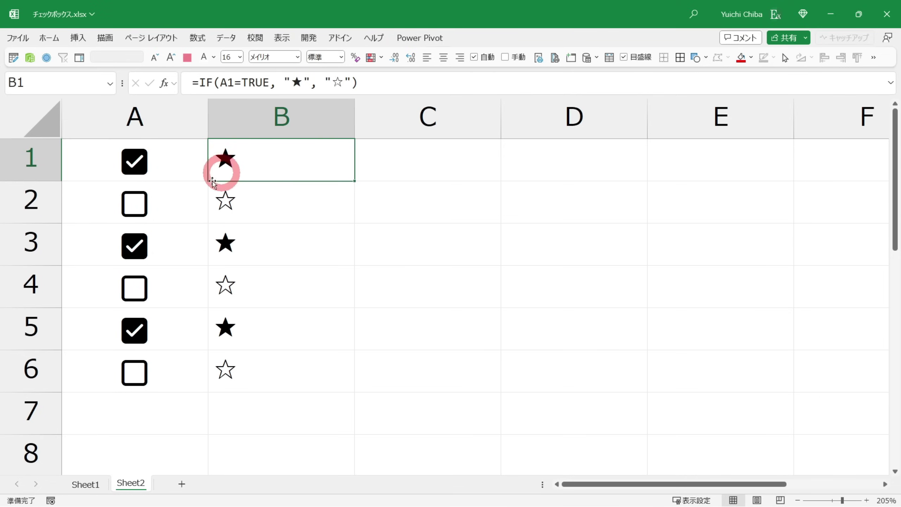
{"action": "left_click", "coordinate": [189, 199]}
{"action": "left_click", "coordinate": [239, 217]}
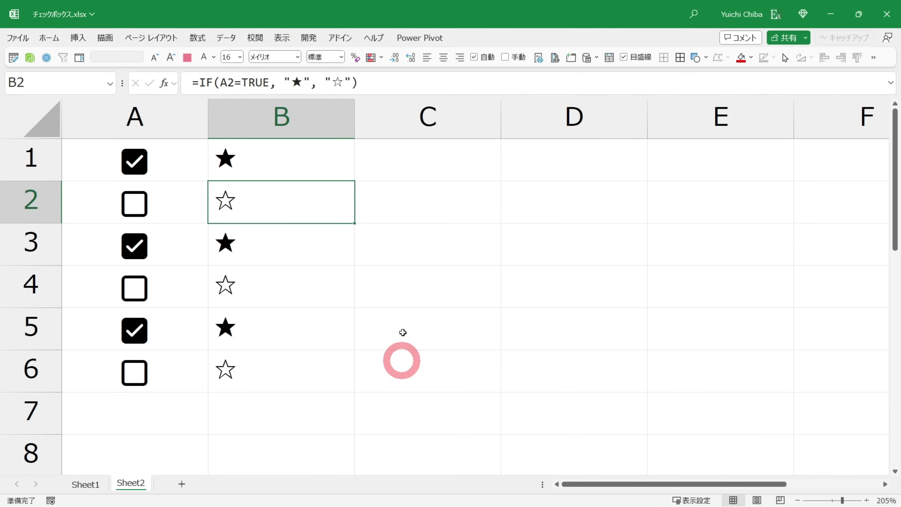
{"action": "key", "text": "Left"}
{"action": "key", "text": "Up"}
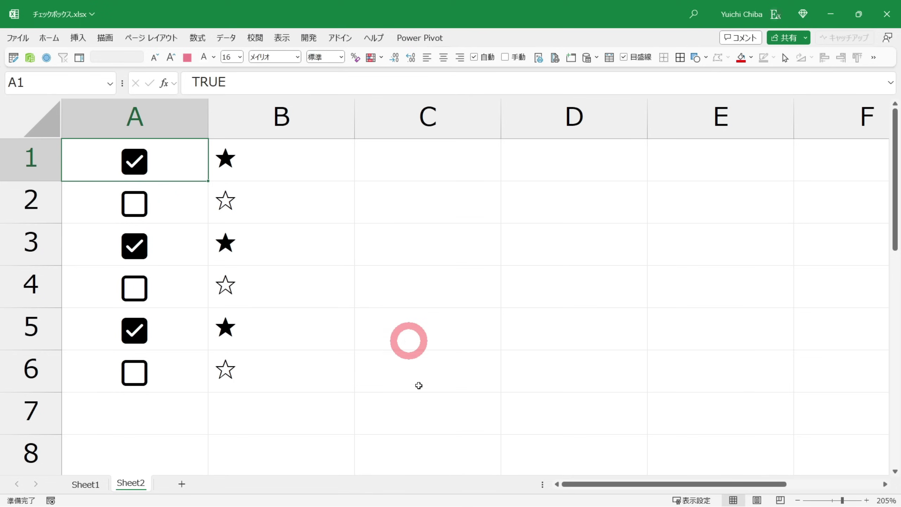
{"action": "left_click", "coordinate": [253, 177]}
{"action": "key", "text": "Down"}
{"action": "key", "text": "Down"}
{"action": "key", "text": "Down"}
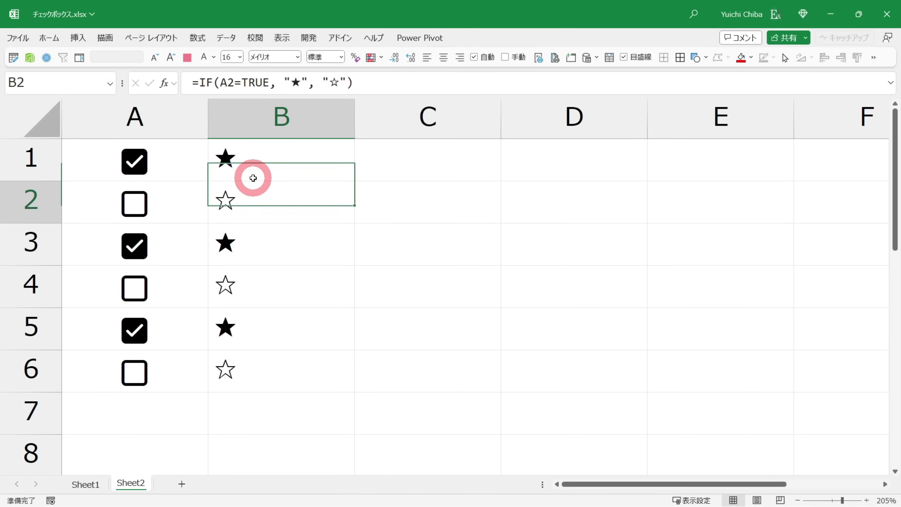
{"action": "key", "text": "Down"}
{"action": "key", "text": "Down"}
{"action": "left_click", "coordinate": [253, 178]}
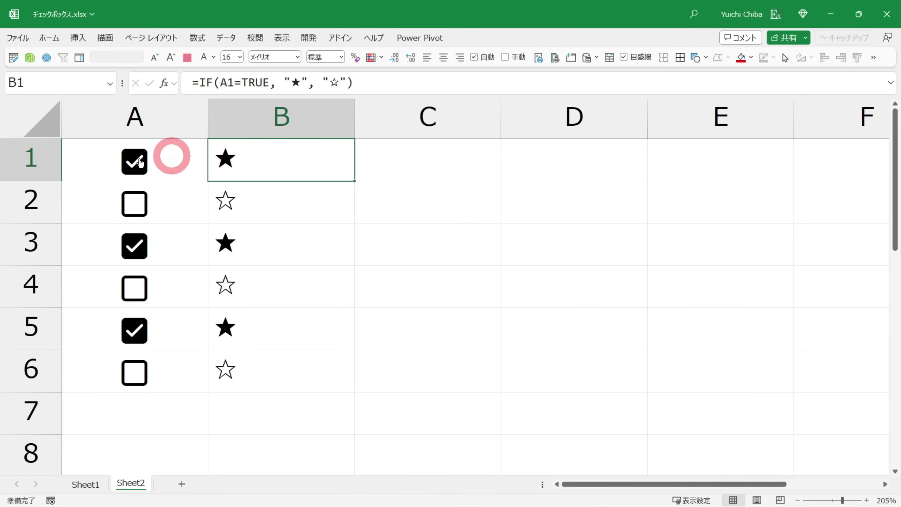
{"action": "left_click", "coordinate": [132, 169]}
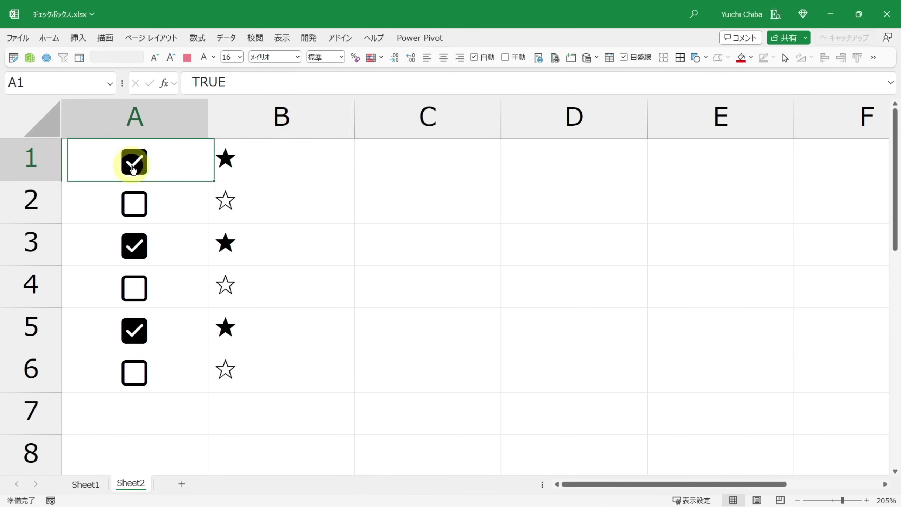
{"action": "left_click", "coordinate": [132, 169]}
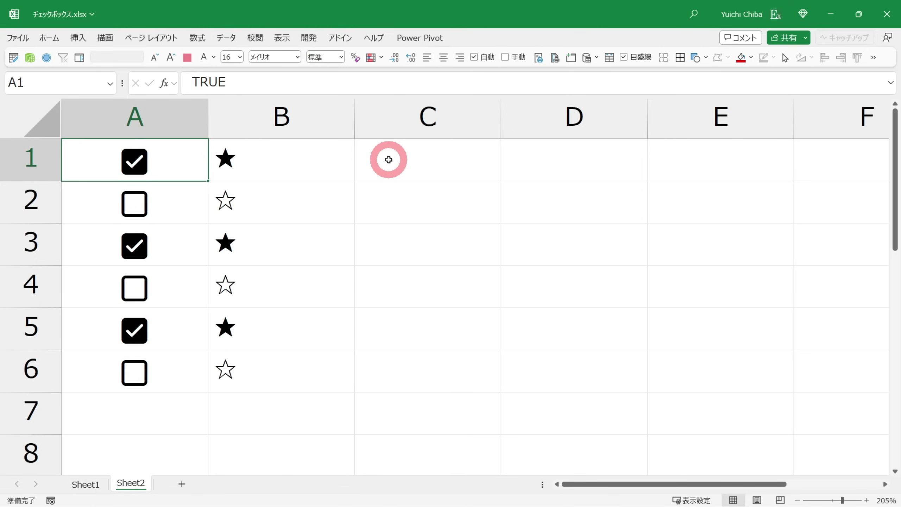
Toggle the A1:A6 checkboxes so rows 2, 4 and 6 are ticked and 1, 3, 5 unticked.
{"action": "key", "text": "Down"}
{"action": "key", "text": "space"}
{"action": "key", "text": "Down"}
{"action": "key", "text": "space"}
{"action": "key", "text": "Down"}
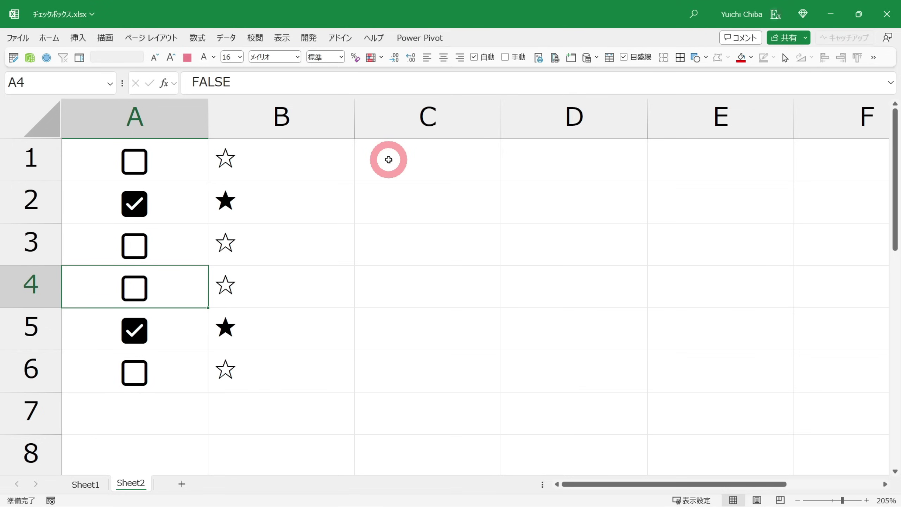
{"action": "key", "text": "space"}
{"action": "key", "text": "Down"}
{"action": "key", "text": "space"}
{"action": "key", "text": "Down"}
{"action": "key", "text": "space"}
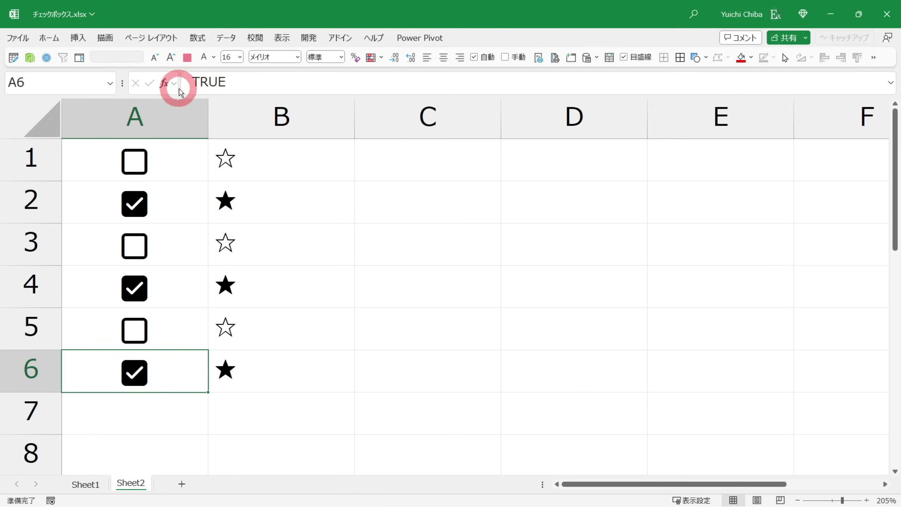
Compare the values of A1 and A2 after toggling.
{"action": "left_click", "coordinate": [162, 171]}
{"action": "key", "text": "Down"}
{"action": "key", "text": "Up"}
{"action": "key", "text": "Down"}
{"action": "key", "text": "Up"}
{"action": "key", "text": "Down"}
{"action": "key", "text": "Up"}
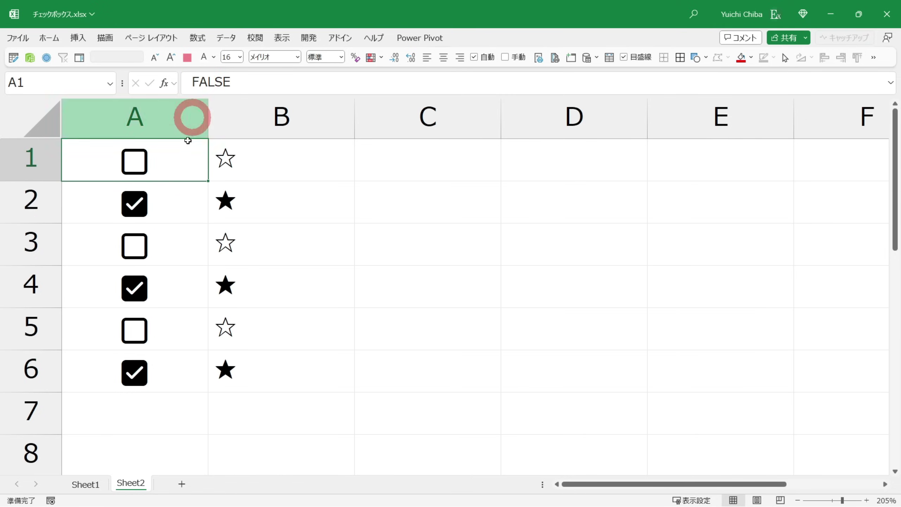
Review the star formulas in column B and select A1:A6.
{"action": "left_click", "coordinate": [221, 165]}
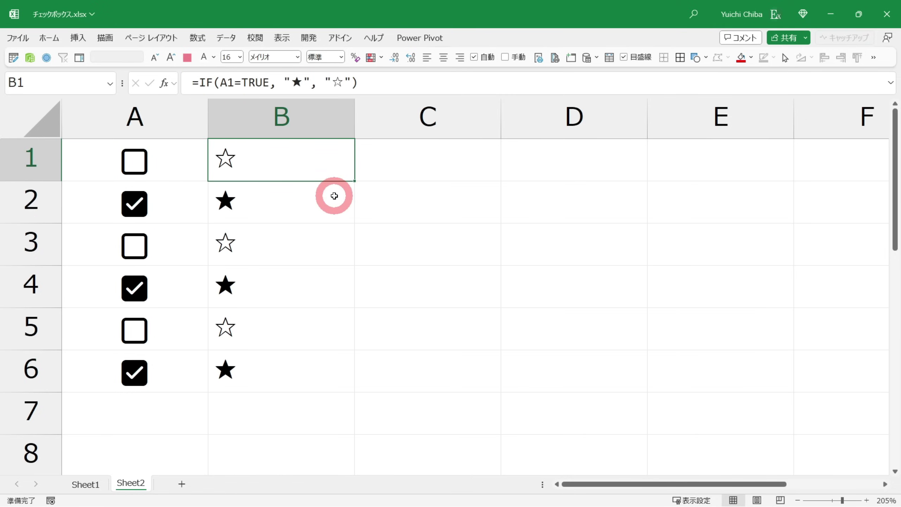
{"action": "key", "text": "Down"}
{"action": "key", "text": "Down"}
{"action": "key", "text": "Down"}
{"action": "key", "text": "Down"}
{"action": "key", "text": "Down"}
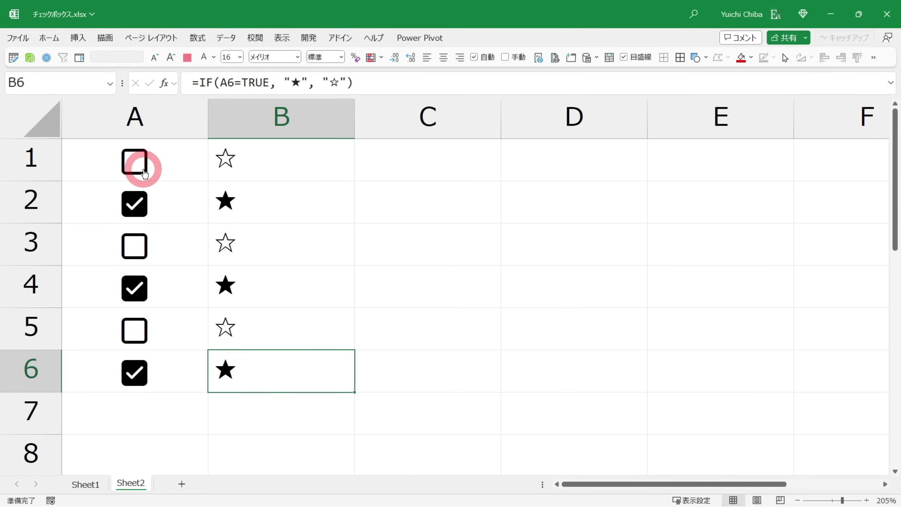
{"action": "left_click_drag", "start_coordinate": [169, 160], "coordinate": [163, 369]}
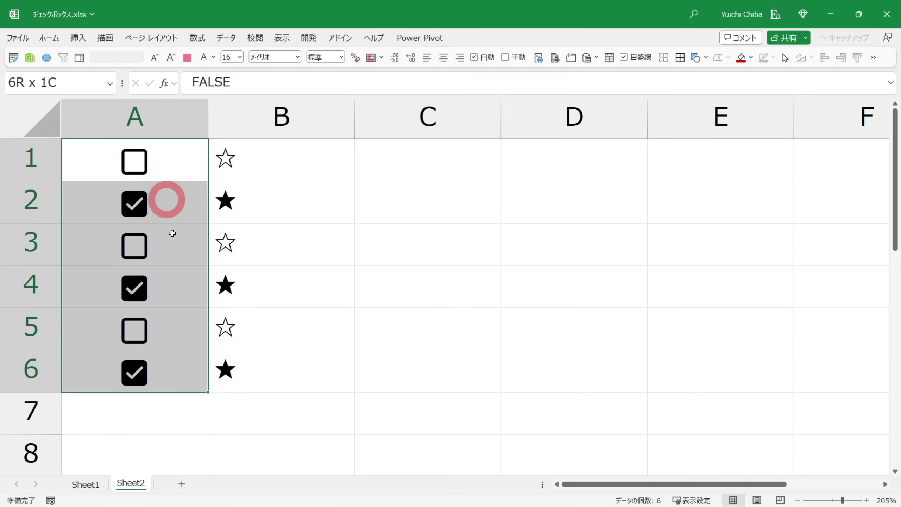
Apply the standard red font colour to the A1:A6 checkboxes.
{"action": "left_click", "coordinate": [51, 37]}
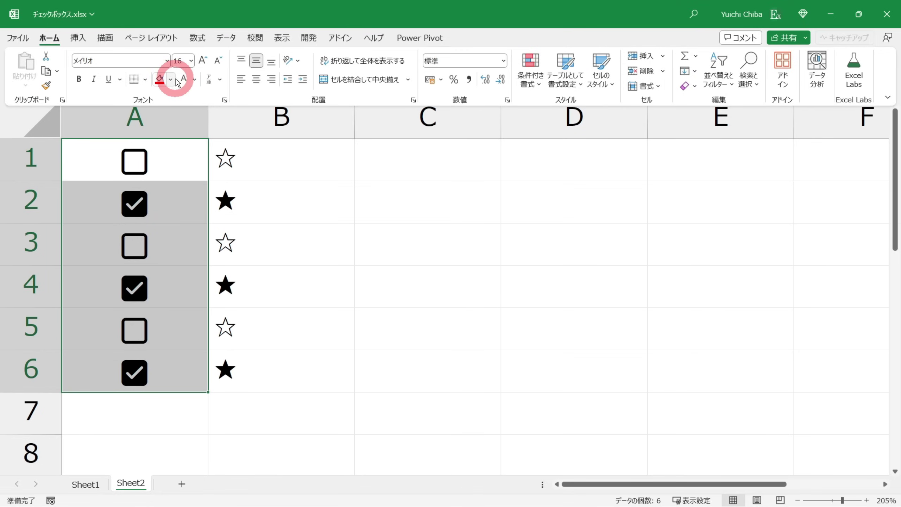
{"action": "left_click", "coordinate": [195, 80]}
{"action": "left_click", "coordinate": [191, 206]}
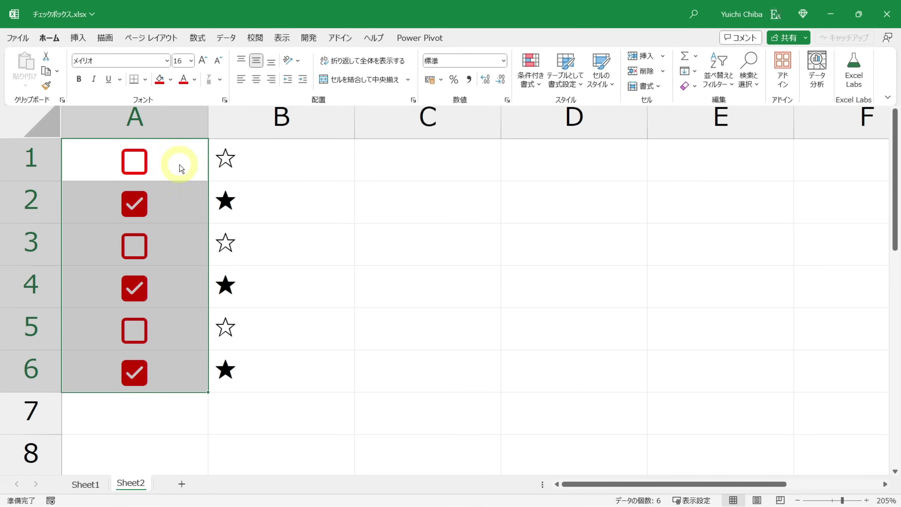
{"action": "left_click", "coordinate": [140, 165]}
{"action": "left_click", "coordinate": [163, 366]}
{"action": "left_click", "coordinate": [184, 195]}
{"action": "left_click", "coordinate": [174, 158]}
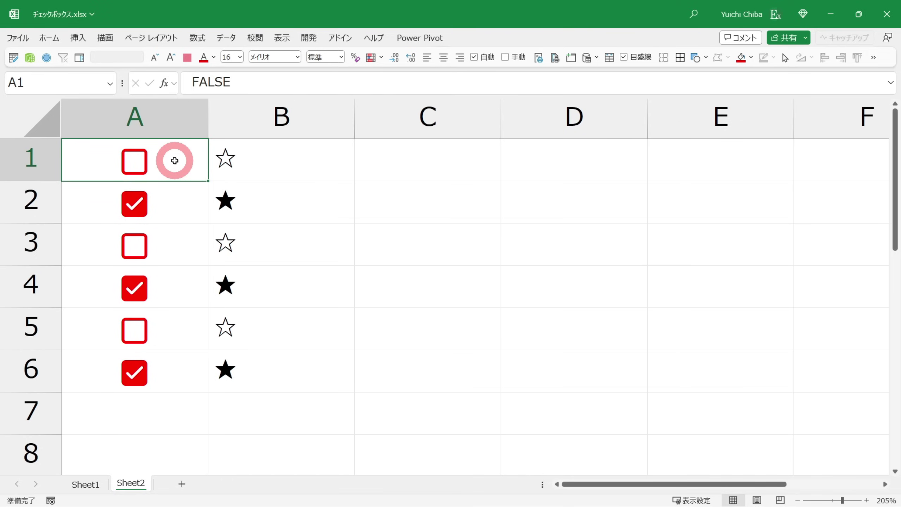
{"action": "left_click_drag", "start_coordinate": [174, 169], "coordinate": [175, 368]}
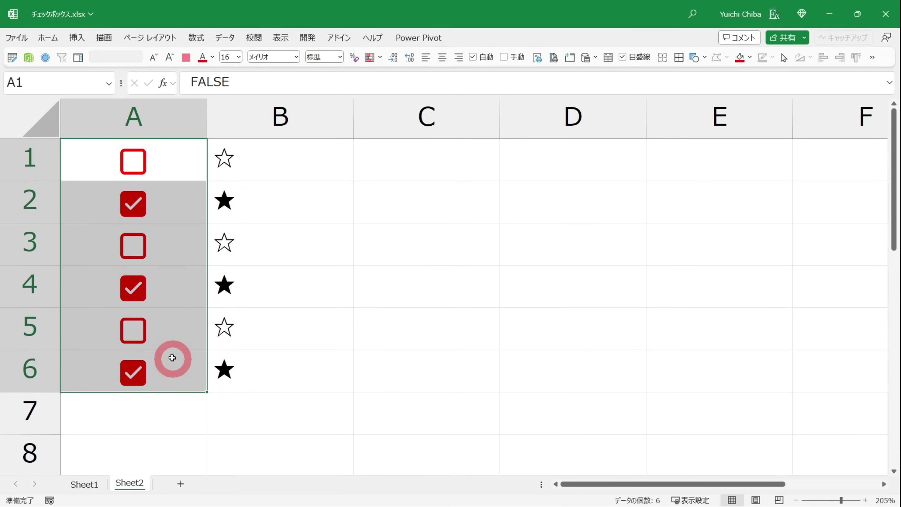
Delete the checkbox values in A1:A6, which leaves faint box formatting behind.
{"action": "key", "text": "Delete"}
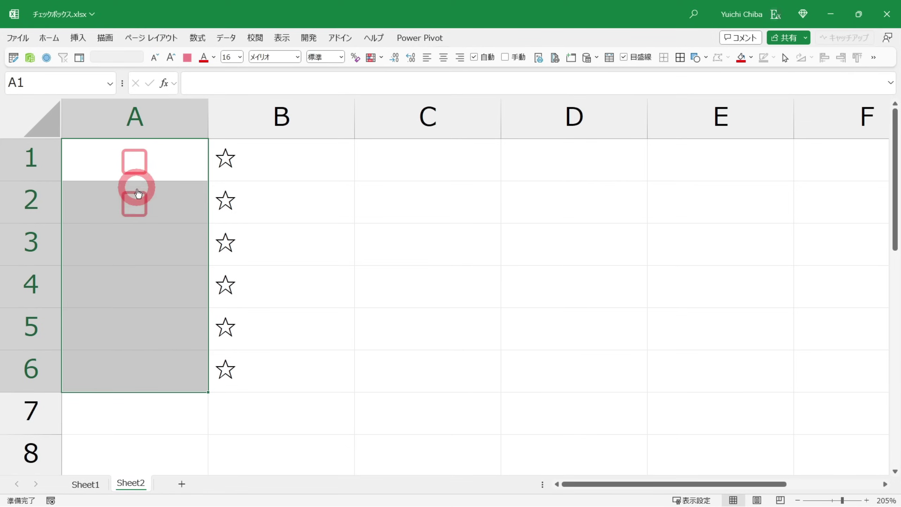
{"action": "left_click", "coordinate": [144, 206]}
{"action": "left_click", "coordinate": [158, 245]}
{"action": "left_click", "coordinate": [162, 271]}
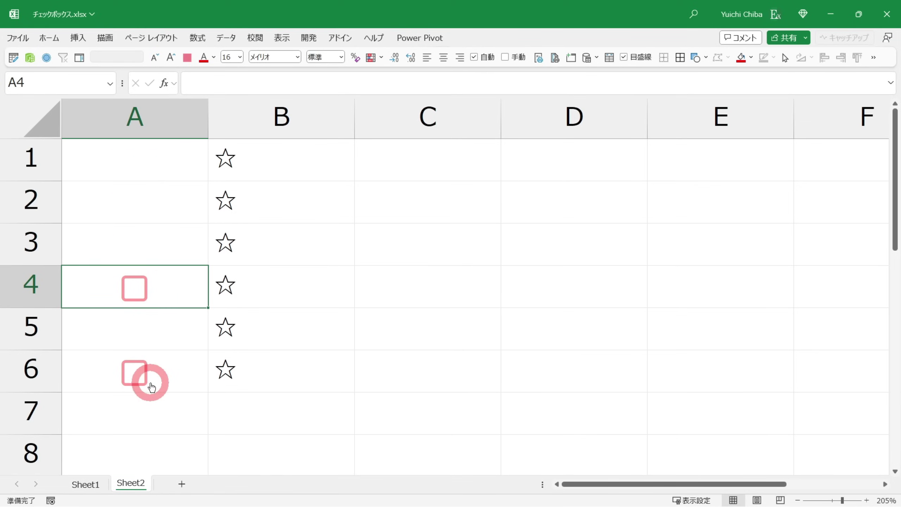
{"action": "left_click", "coordinate": [150, 328]}
{"action": "left_click", "coordinate": [149, 372]}
{"action": "key", "text": "Up"}
{"action": "key", "text": "Up"}
{"action": "key", "text": "Up"}
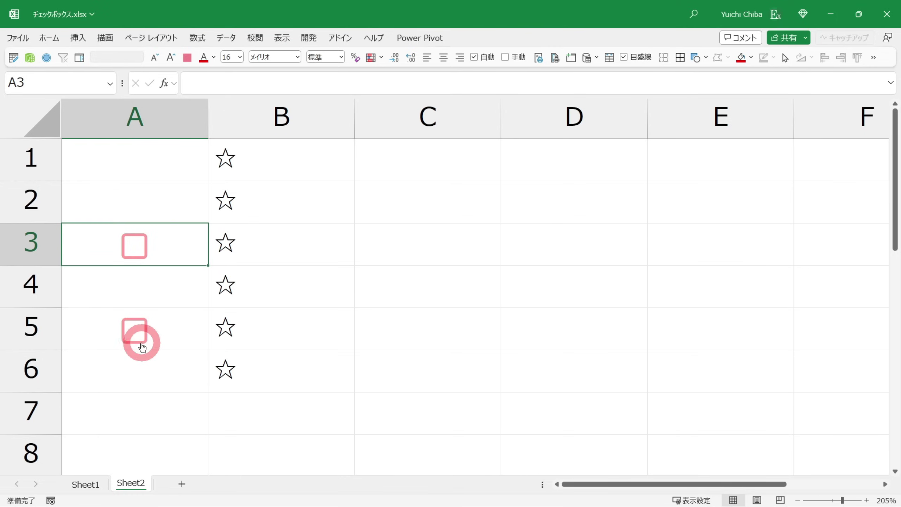
{"action": "key", "text": "Up"}
{"action": "key", "text": "Up"}
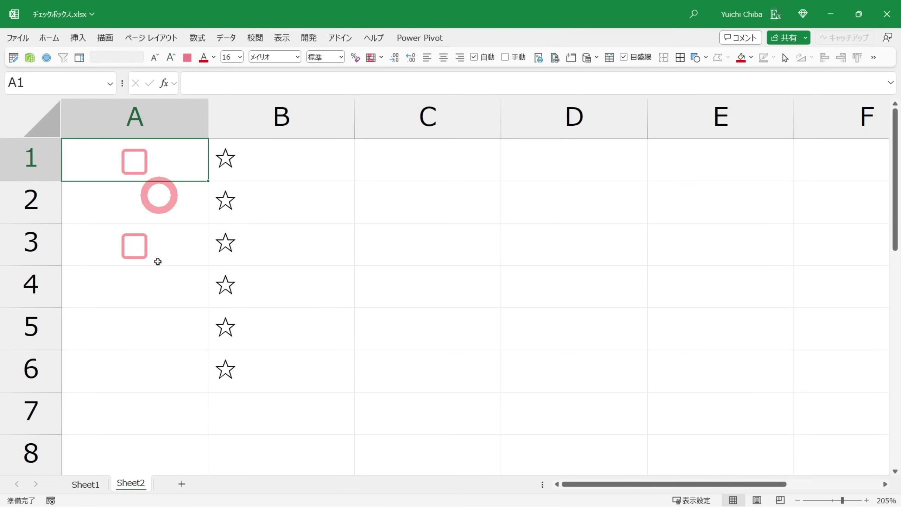
Apply Clear All to A1:A6 to strip the remaining checkbox formatting.
{"action": "left_click", "coordinate": [167, 380], "text": "shift"}
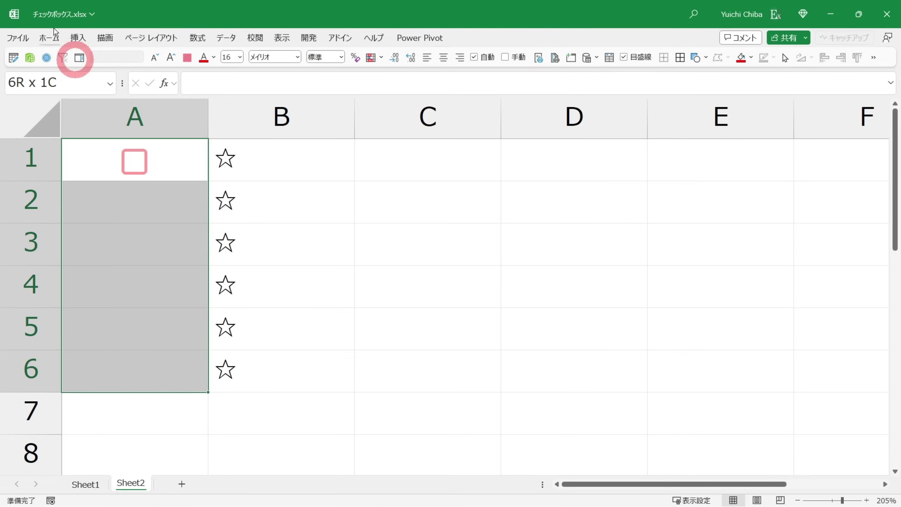
{"action": "left_click", "coordinate": [50, 39]}
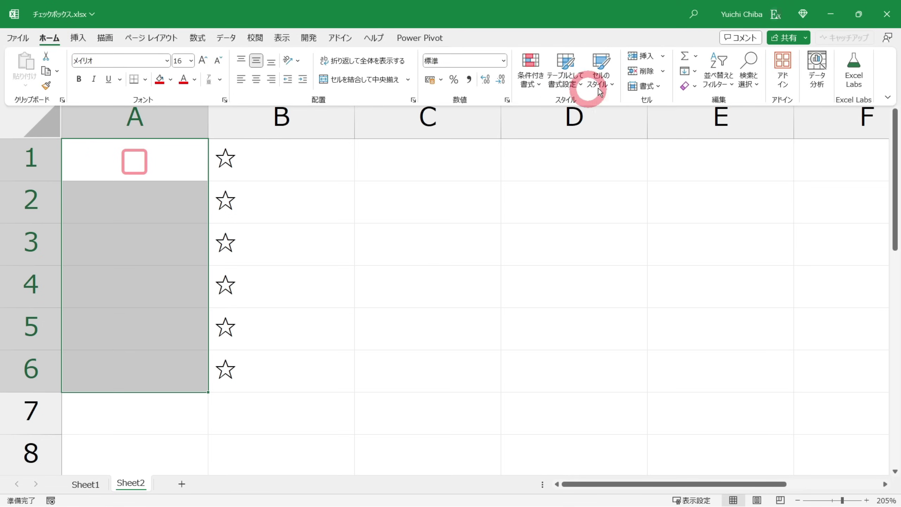
{"action": "left_click", "coordinate": [687, 93]}
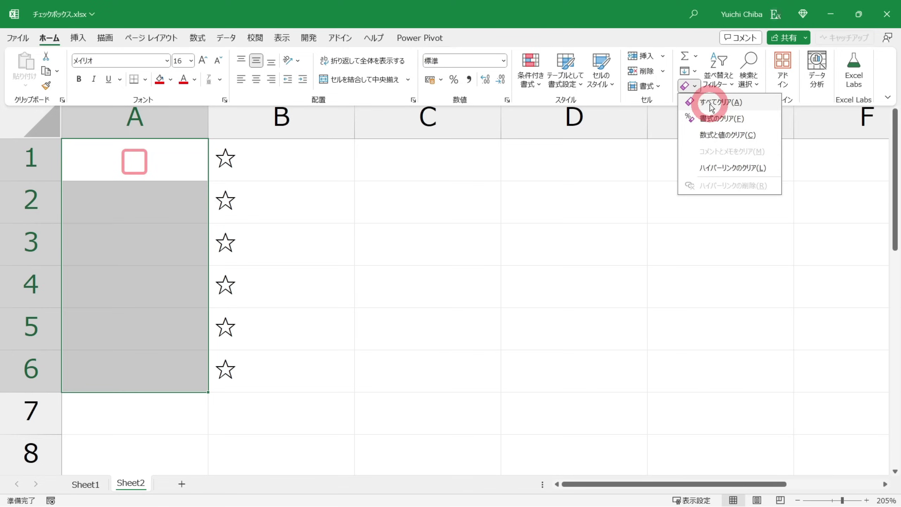
{"action": "left_click", "coordinate": [486, 178]}
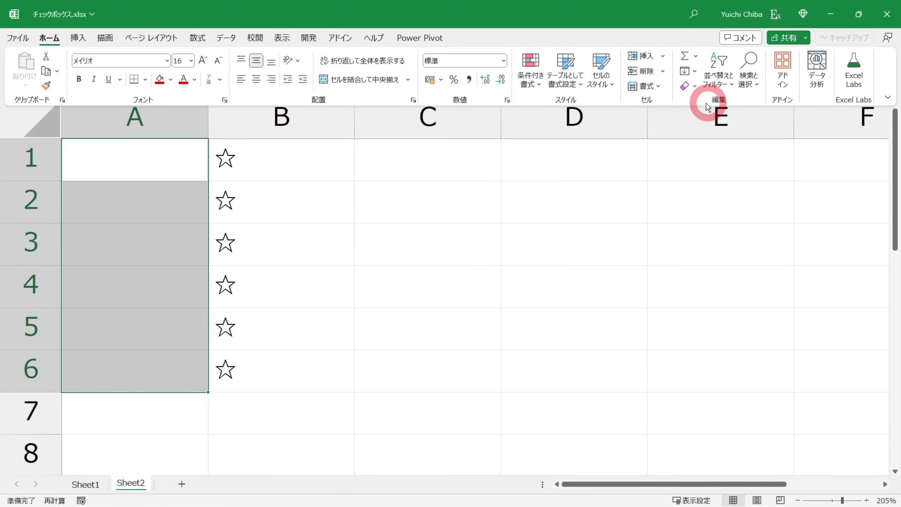
{"action": "left_click", "coordinate": [181, 157]}
{"action": "key", "text": "Down"}
{"action": "key", "text": "Down"}
{"action": "key", "text": "Down"}
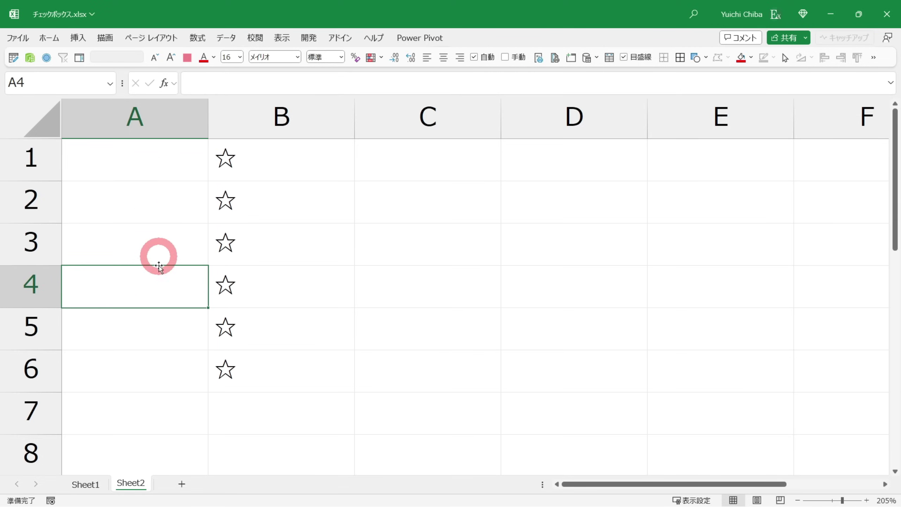
{"action": "key", "text": "Down"}
{"action": "key", "text": "Down"}
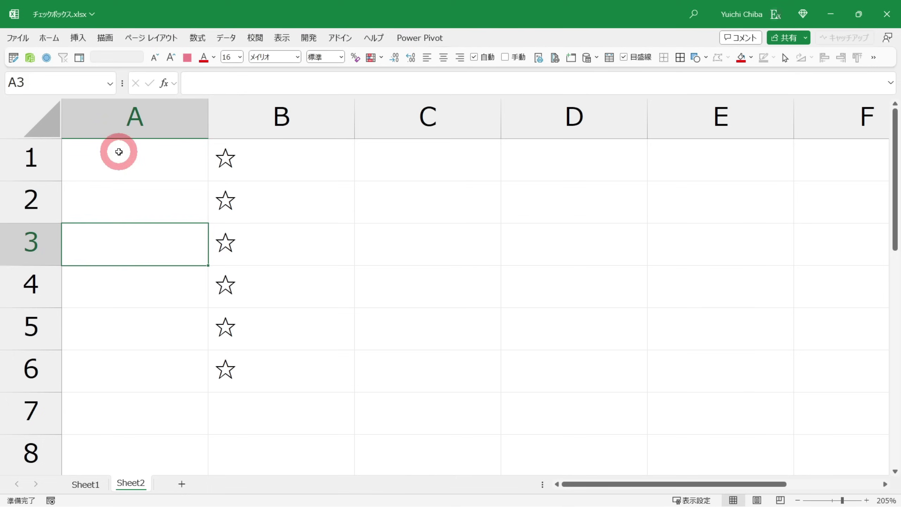
Insert new checkboxes into the range A1:A6.
{"action": "left_click", "coordinate": [115, 151]}
{"action": "left_click", "coordinate": [141, 357], "text": "shift"}
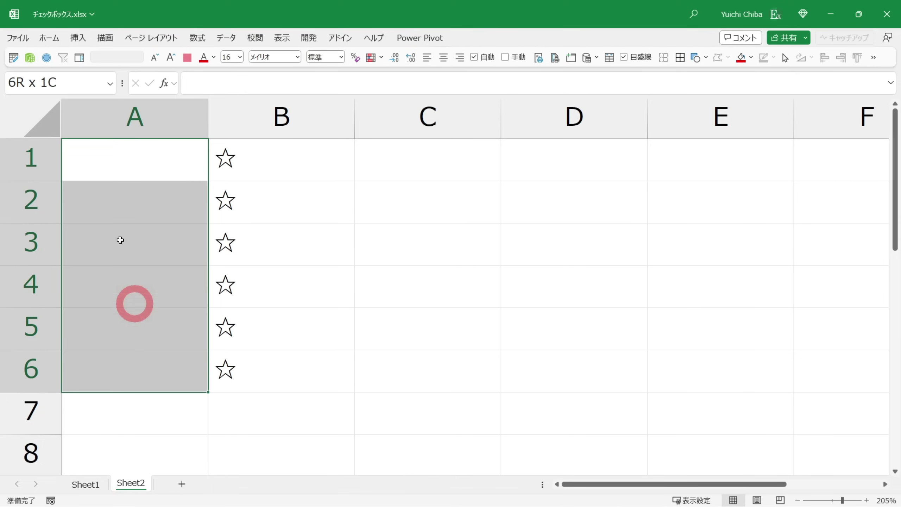
{"action": "left_click", "coordinate": [77, 39]}
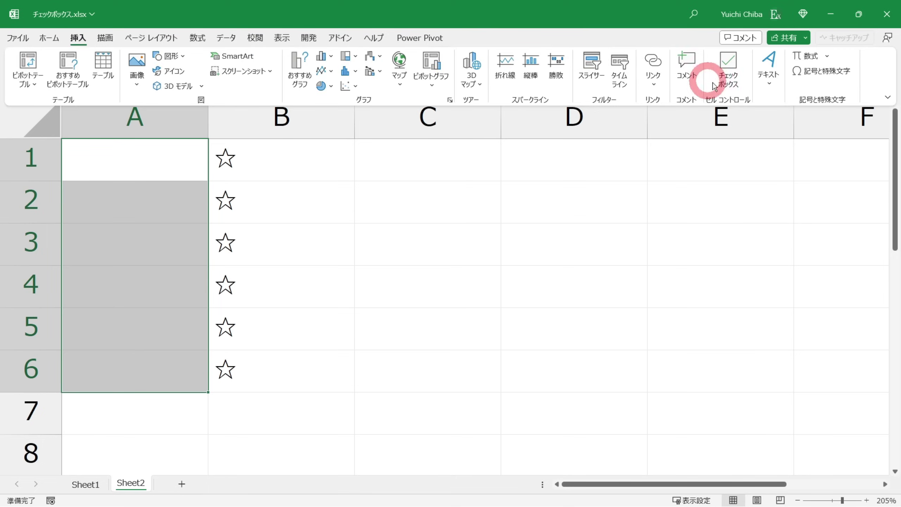
{"action": "left_click", "coordinate": [728, 82]}
Tick the checkboxes in rows 1, 3 and 5.
{"action": "left_click", "coordinate": [177, 157]}
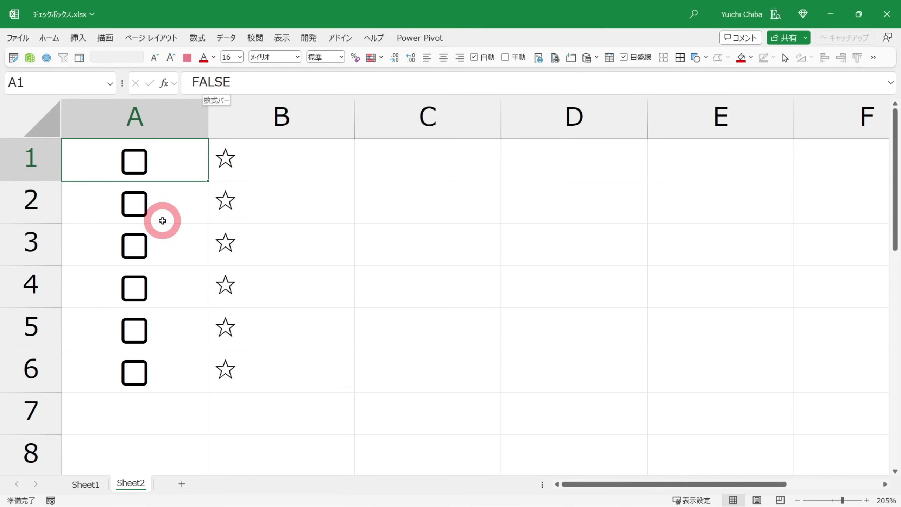
{"action": "key", "text": "Down"}
{"action": "key", "text": "Down"}
{"action": "key", "text": "space"}
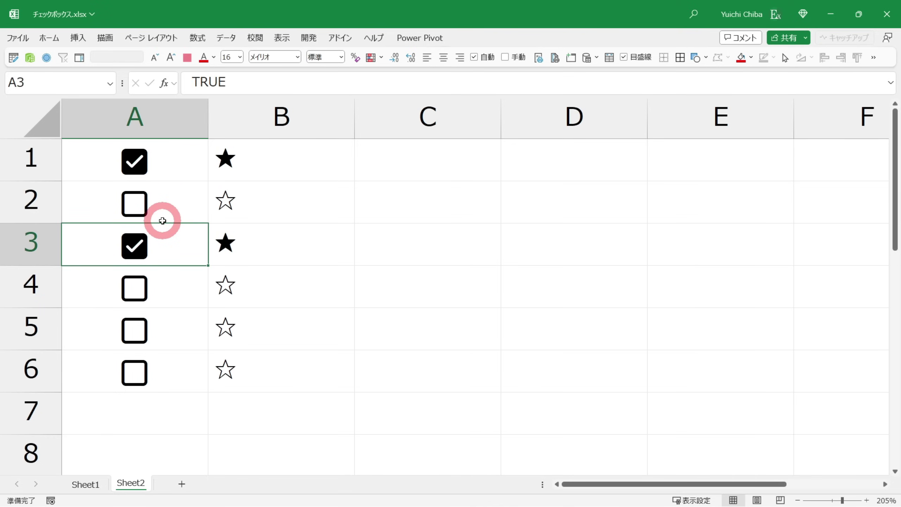
{"action": "key", "text": "Down"}
{"action": "key", "text": "Down"}
{"action": "key", "text": "space"}
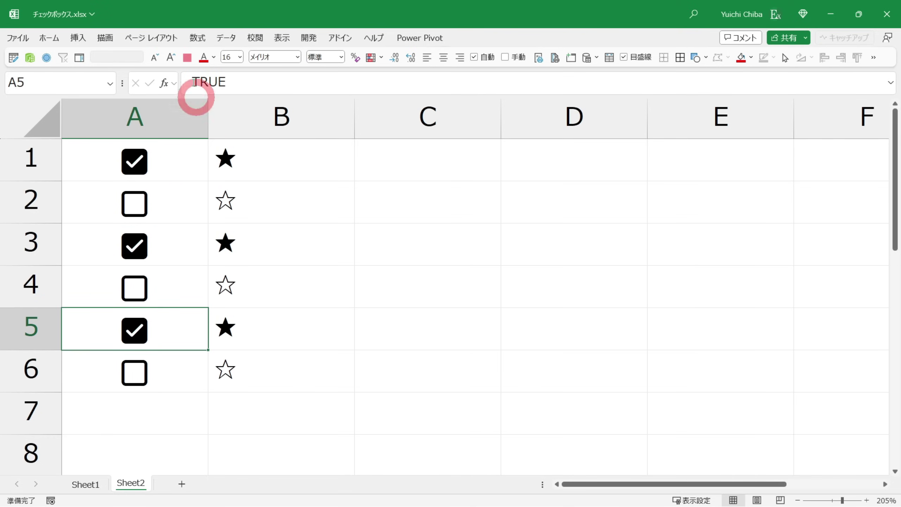
{"action": "left_click", "coordinate": [181, 157]}
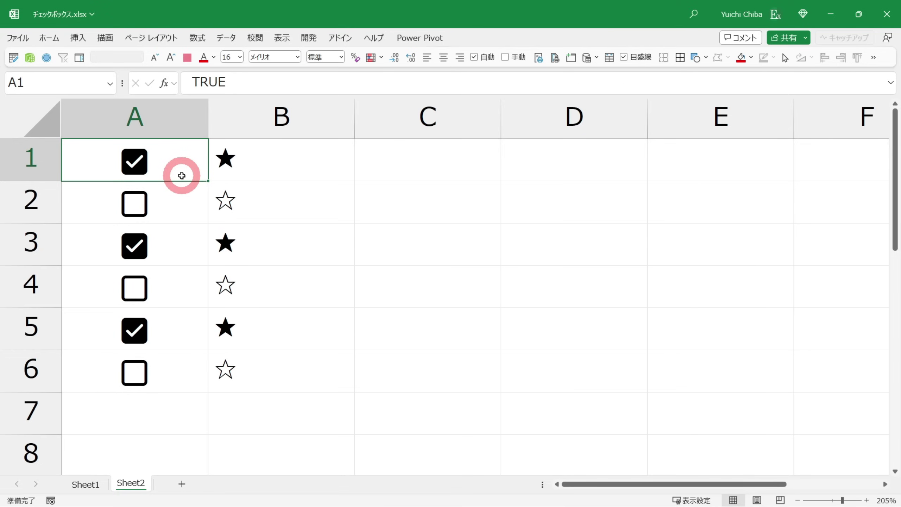
Select A1:B6, open the Conditional Formatting rules manager and start a new rule.
{"action": "left_click_drag", "start_coordinate": [176, 181], "coordinate": [284, 371]}
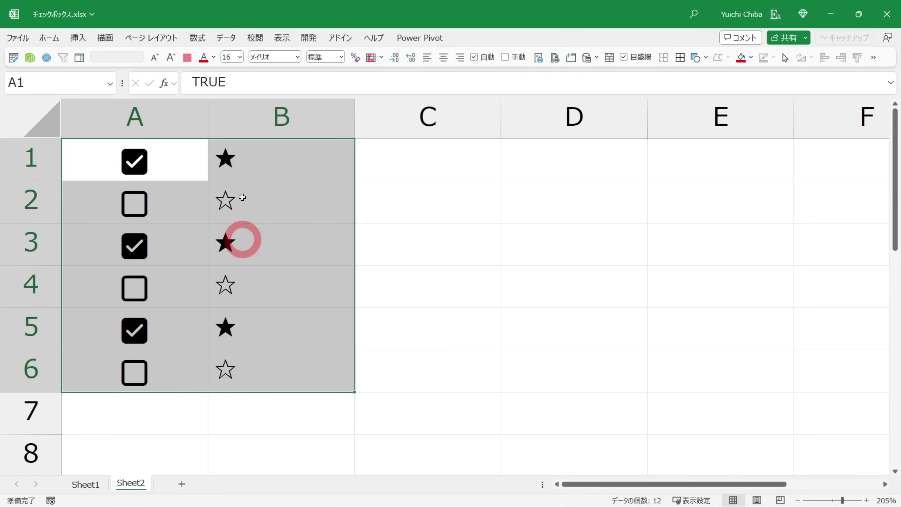
{"action": "left_click", "coordinate": [49, 38]}
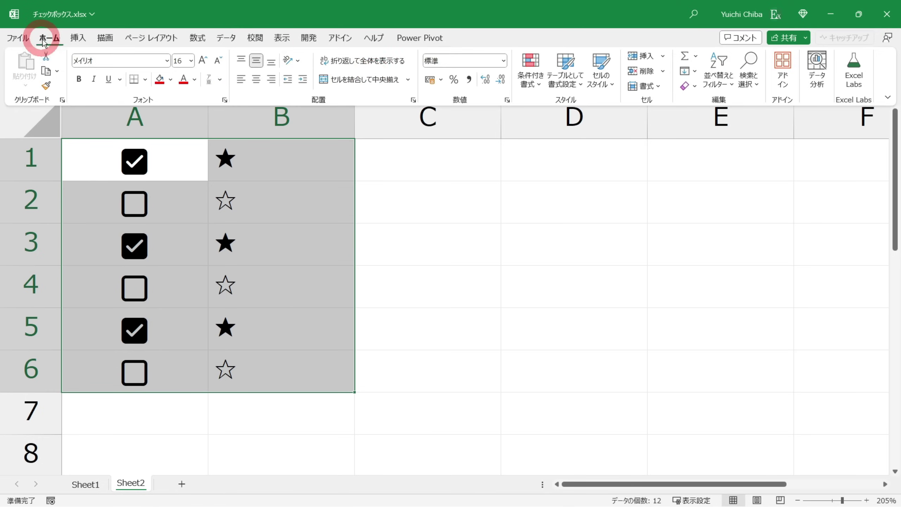
{"action": "left_click", "coordinate": [534, 80]}
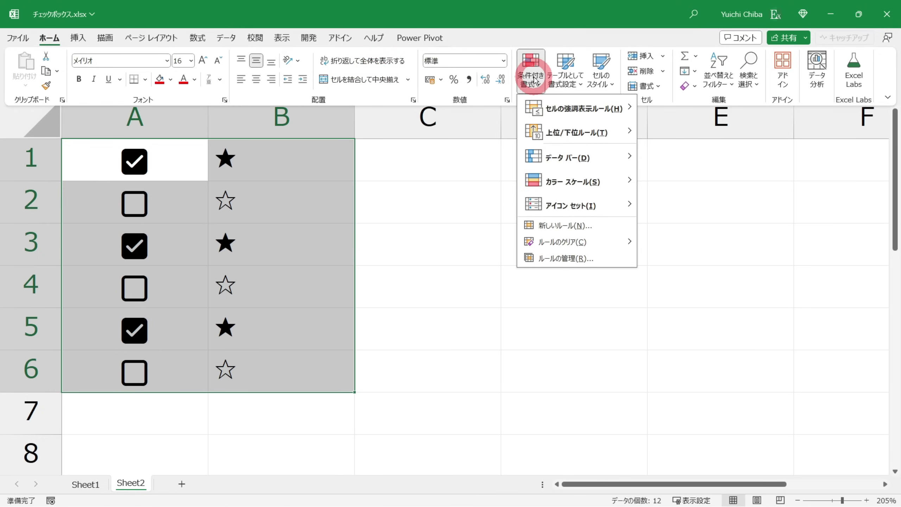
{"action": "left_click", "coordinate": [567, 259]}
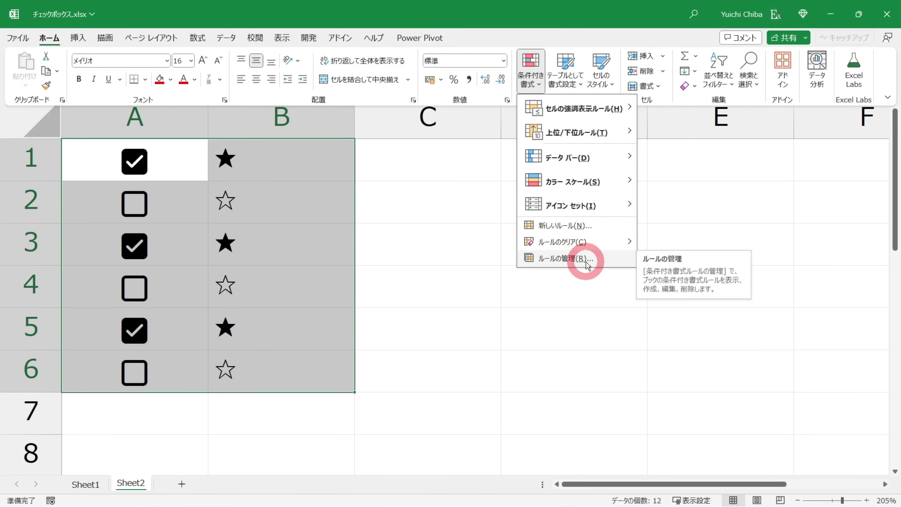
{"action": "left_click", "coordinate": [583, 262]}
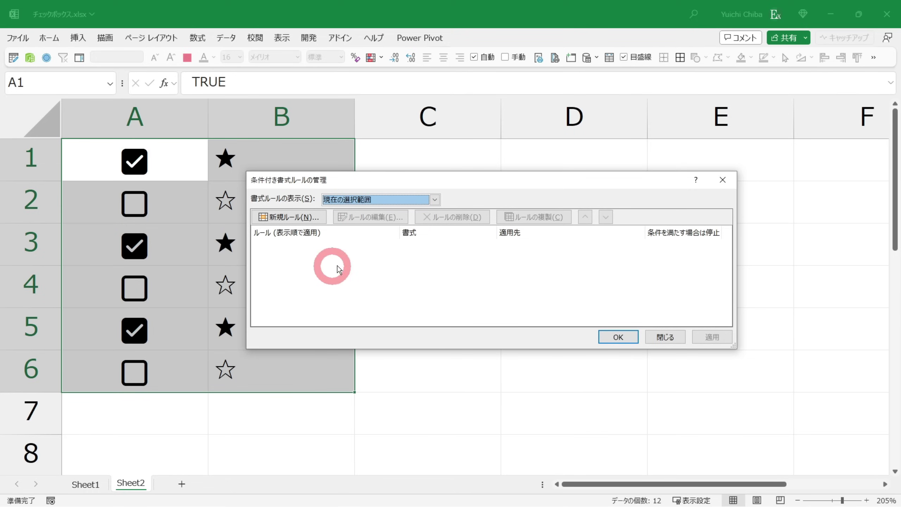
{"action": "left_click", "coordinate": [295, 217]}
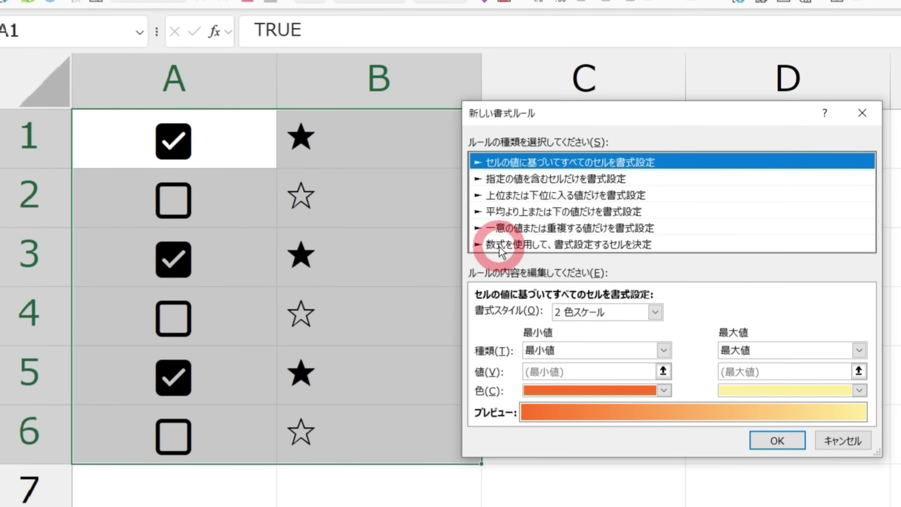
Choose a formula-based rule type and enter the formula =$A1=TRUE.
{"action": "left_click", "coordinate": [501, 245]}
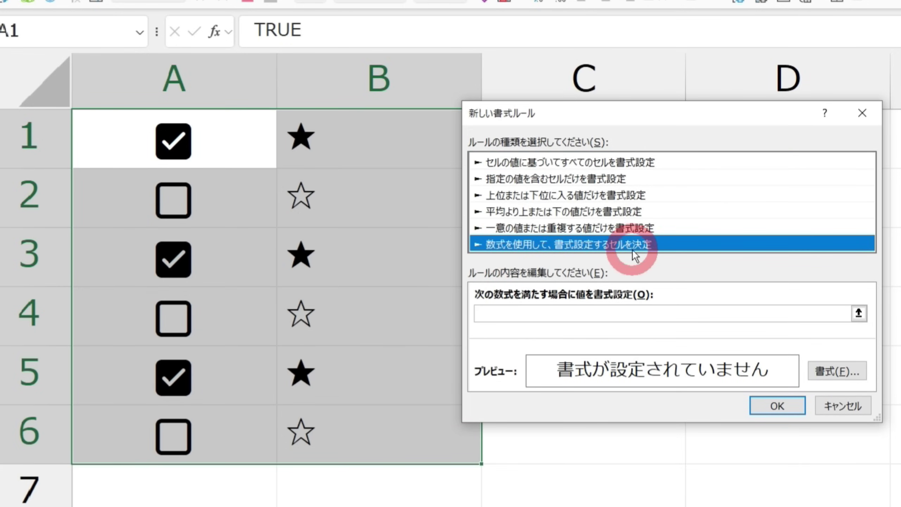
{"action": "left_click", "coordinate": [527, 312]}
{"action": "type", "text": "="}
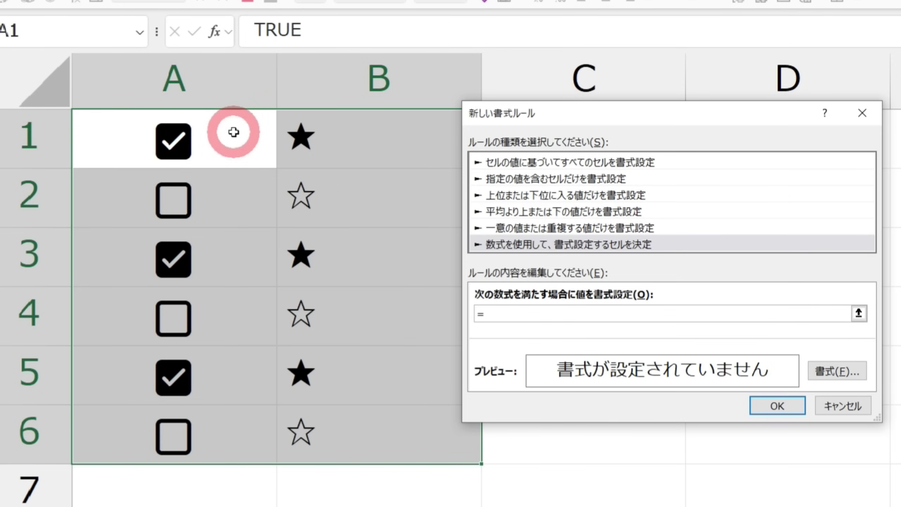
{"action": "left_click", "coordinate": [240, 136]}
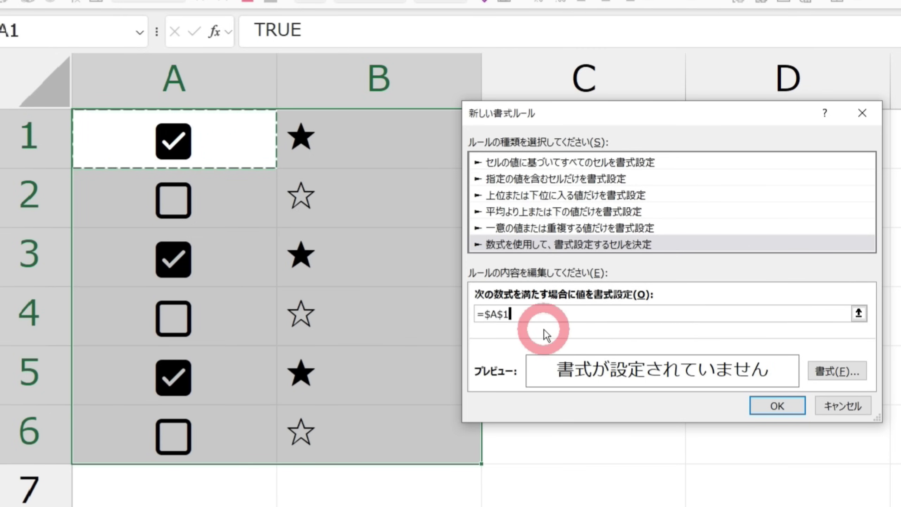
{"action": "type", "text": "="}
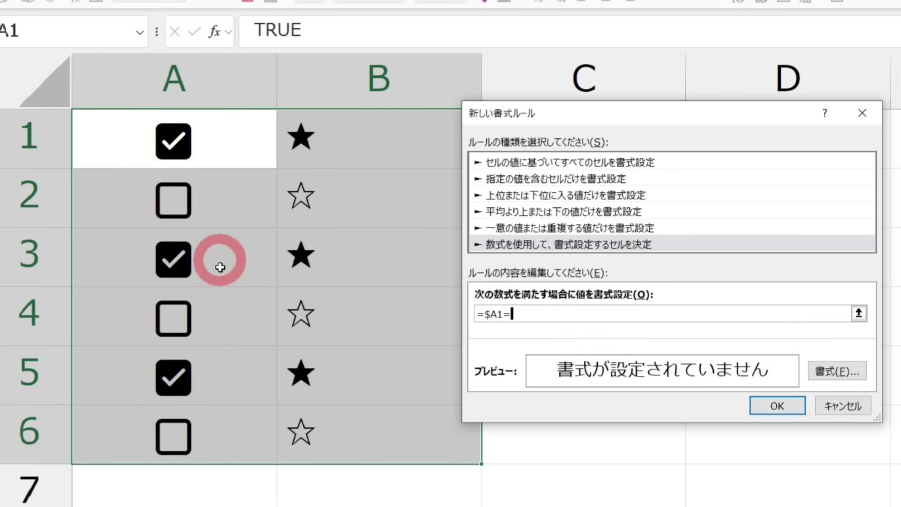
{"action": "key", "text": "BackSpace"}
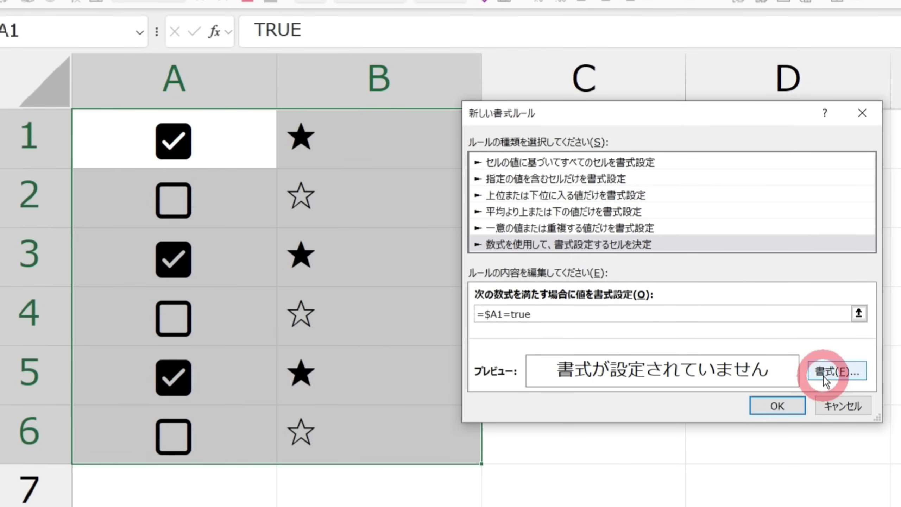
Give the rule a light grey fill, apply it to A1:B6, and return to A1.
{"action": "left_click", "coordinate": [834, 371]}
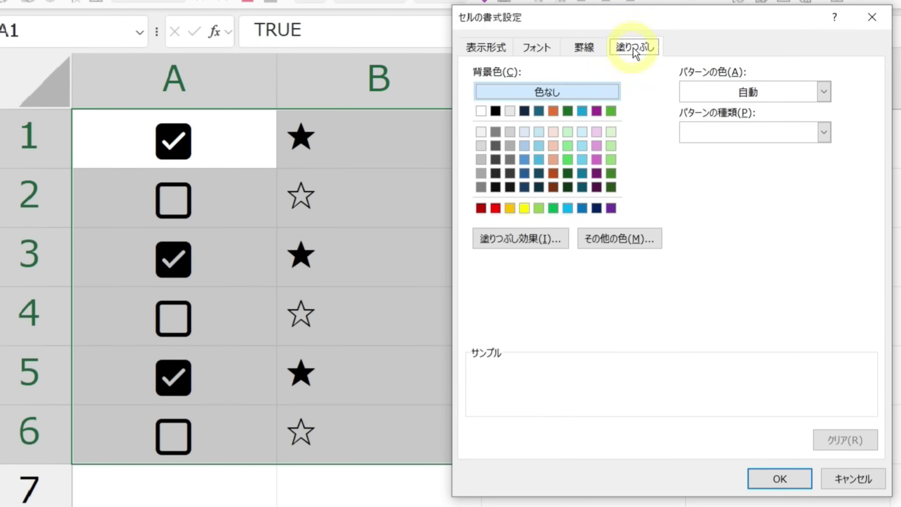
{"action": "left_click", "coordinate": [482, 146]}
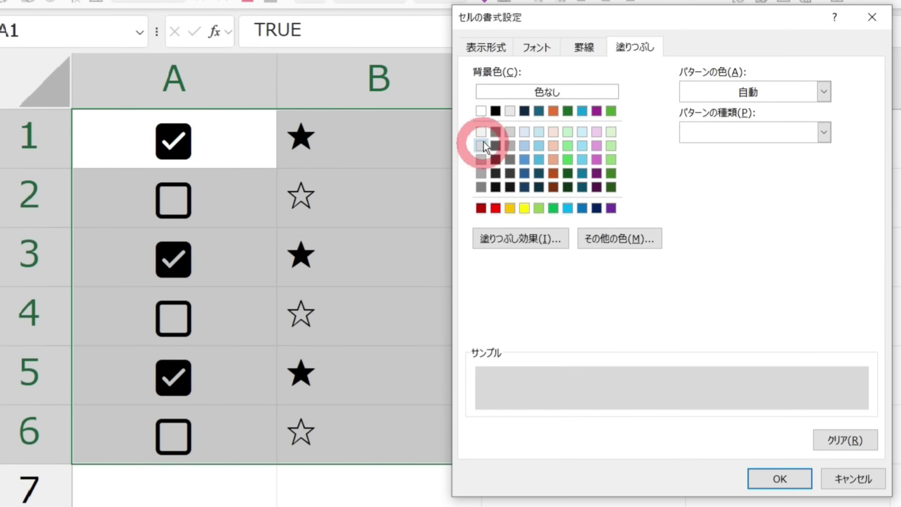
{"action": "left_click", "coordinate": [762, 478]}
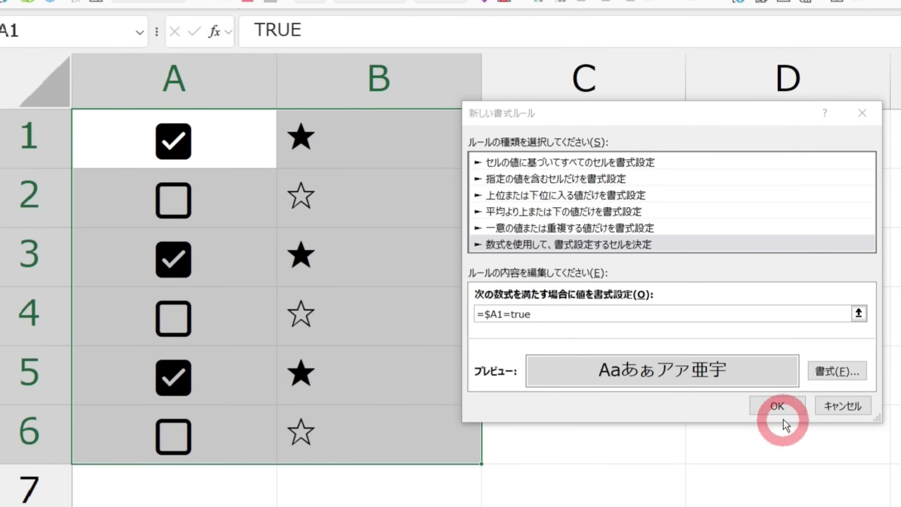
{"action": "left_click", "coordinate": [776, 406]}
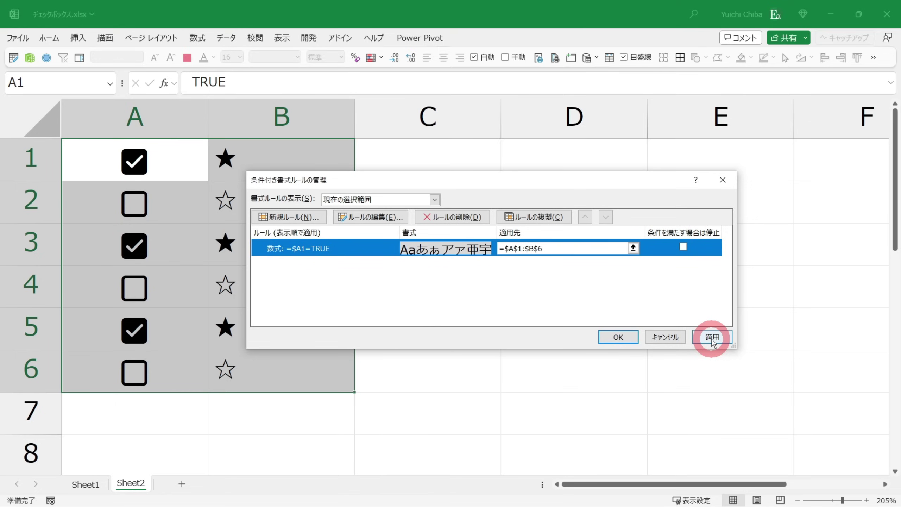
{"action": "left_click", "coordinate": [713, 337]}
{"action": "left_click", "coordinate": [618, 337]}
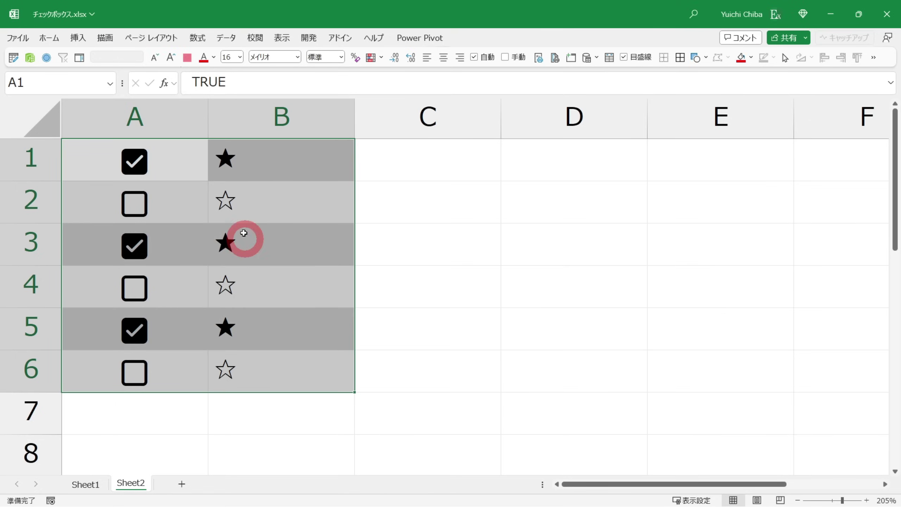
{"action": "left_click", "coordinate": [237, 195]}
{"action": "key", "text": "ctrl+Home"}
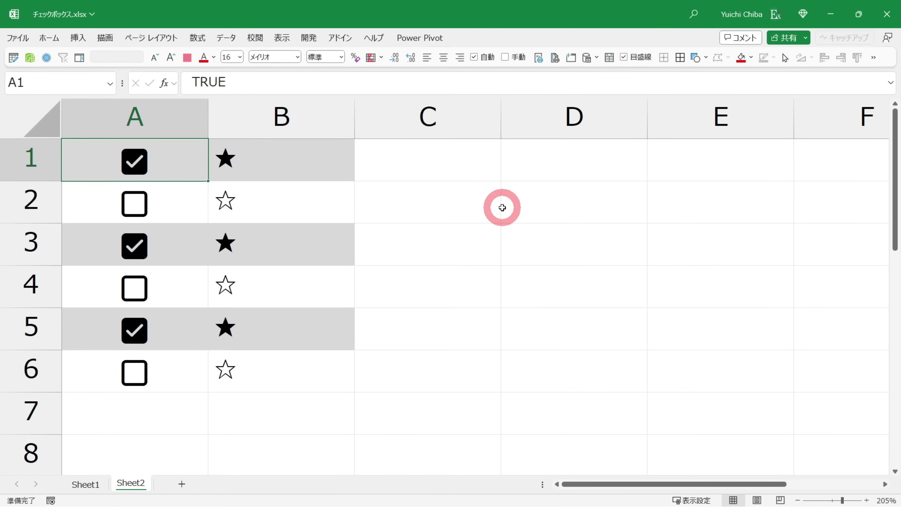
{"action": "key", "text": "shift+Right"}
{"action": "key", "text": "ctrl+shift+Down"}
{"action": "key", "text": "ctrl+Home"}
{"action": "key", "text": "space"}
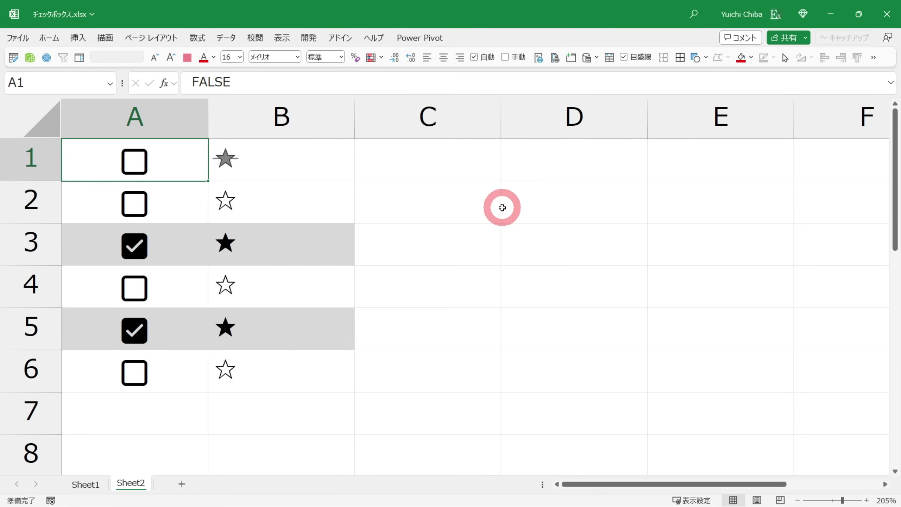
{"action": "key", "text": "Down"}
{"action": "key", "text": "Down"}
{"action": "key", "text": "Up"}
{"action": "key", "text": "space"}
{"action": "key", "text": "Down"}
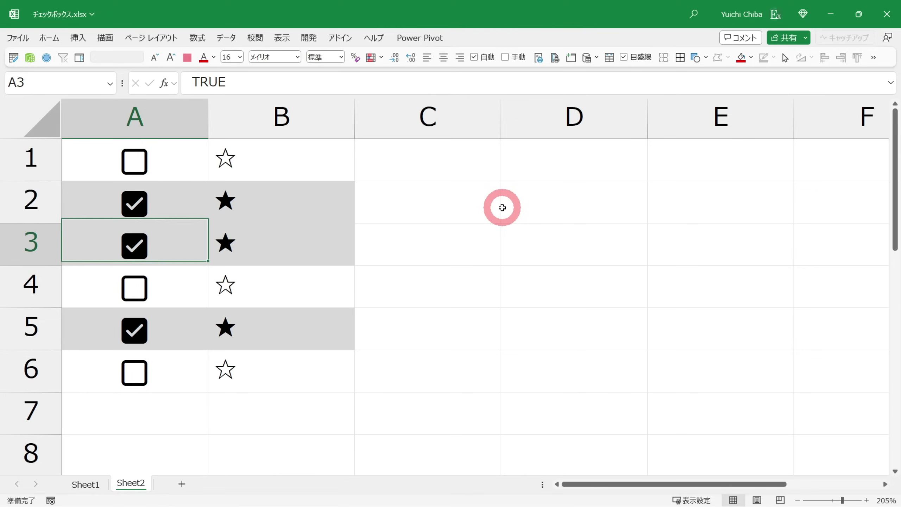
{"action": "key", "text": "space"}
{"action": "key", "text": "Down"}
{"action": "key", "text": "space"}
{"action": "key", "text": "Down"}
{"action": "key", "text": "space"}
{"action": "key", "text": "Down"}
{"action": "key", "text": "space"}
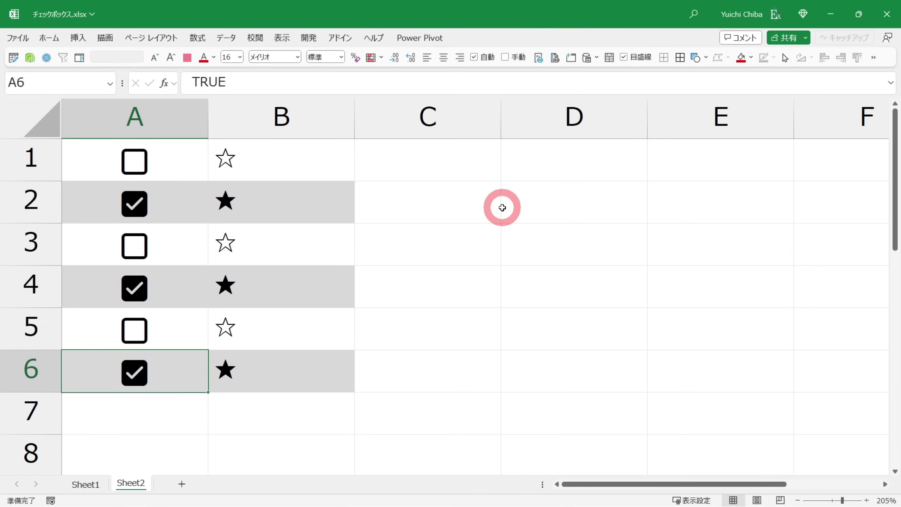
{"action": "key", "text": "ctrl+Home"}
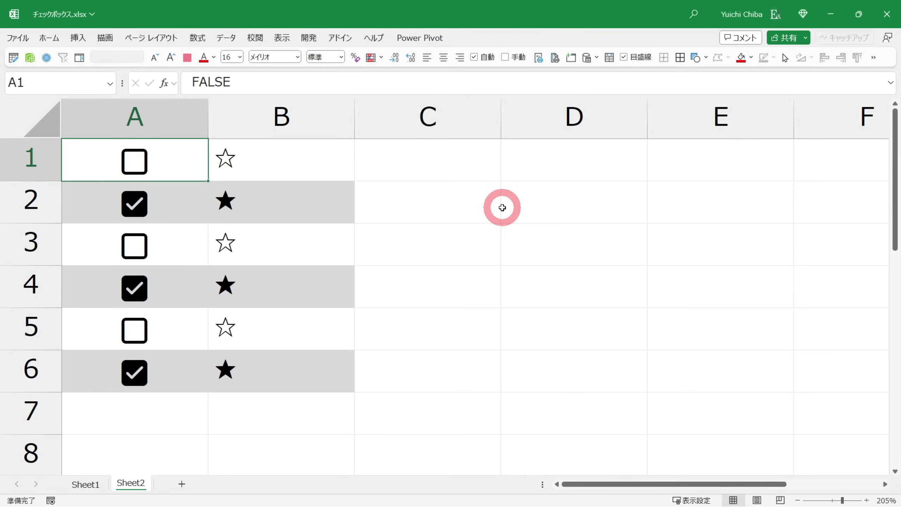
{"action": "key", "text": "space"}
{"action": "key", "text": "Down"}
{"action": "key", "text": "Down"}
{"action": "key", "text": "space"}
{"action": "key", "text": "Up"}
{"action": "key", "text": "Up"}
{"action": "key", "text": "space"}
{"action": "key", "text": "Down"}
{"action": "key", "text": "space"}
{"action": "key", "text": "Down"}
{"action": "key", "text": "space"}
{"action": "key", "text": "Down"}
{"action": "key", "text": "space"}
{"action": "key", "text": "Down"}
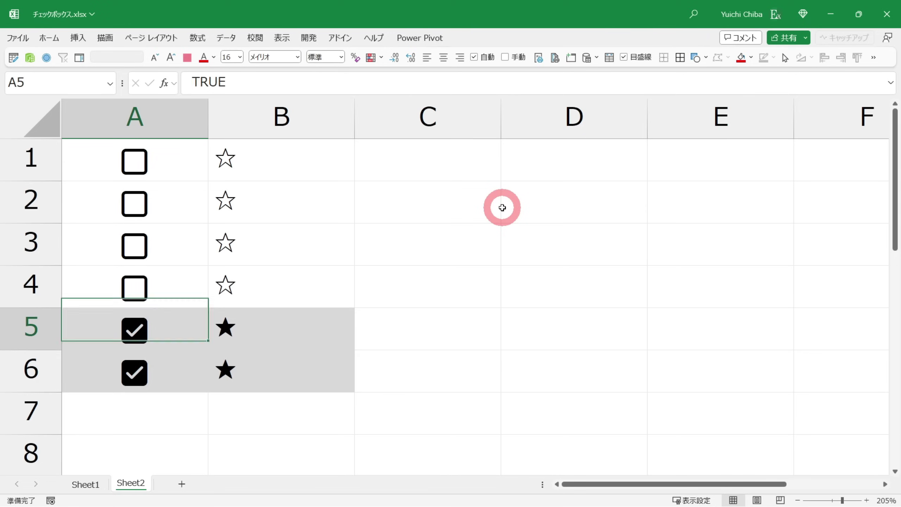
{"action": "key", "text": "space"}
{"action": "key", "text": "Down"}
{"action": "key", "text": "space"}
{"action": "key", "text": "Up"}
{"action": "key", "text": "Up"}
{"action": "key", "text": "Up"}
{"action": "key", "text": "Up"}
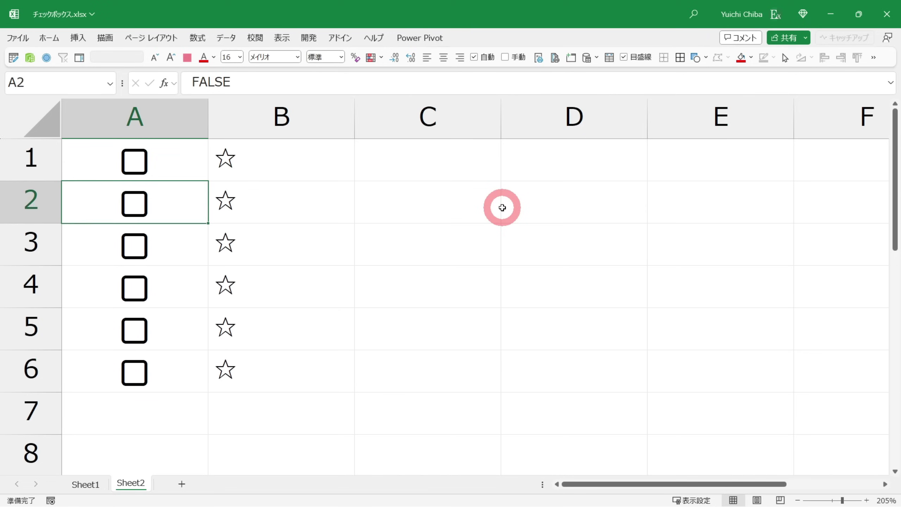
{"action": "key", "text": "Up"}
{"action": "key", "text": "space"}
{"action": "key", "text": "Down"}
{"action": "key", "text": "Down"}
{"action": "key", "text": "Down"}
{"action": "key", "text": "space"}
{"action": "key", "text": "Down"}
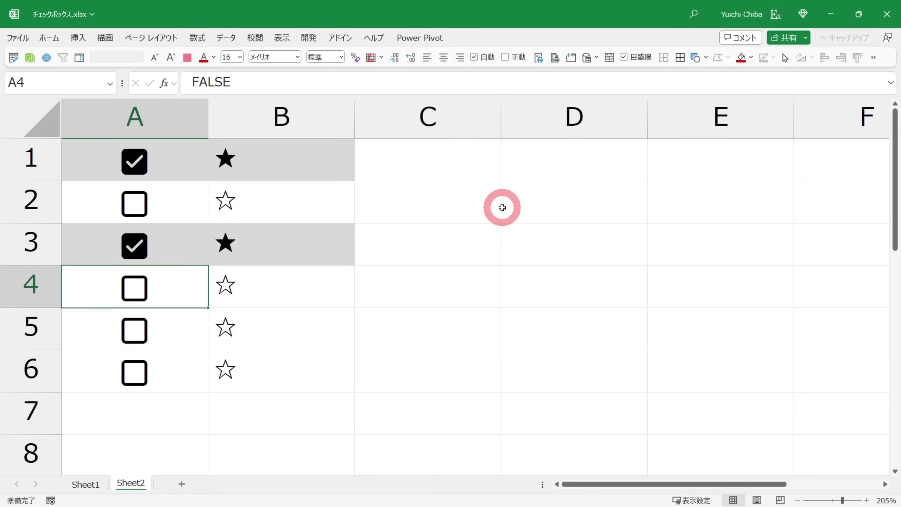
{"action": "key", "text": "Down"}
{"action": "key", "text": "space"}
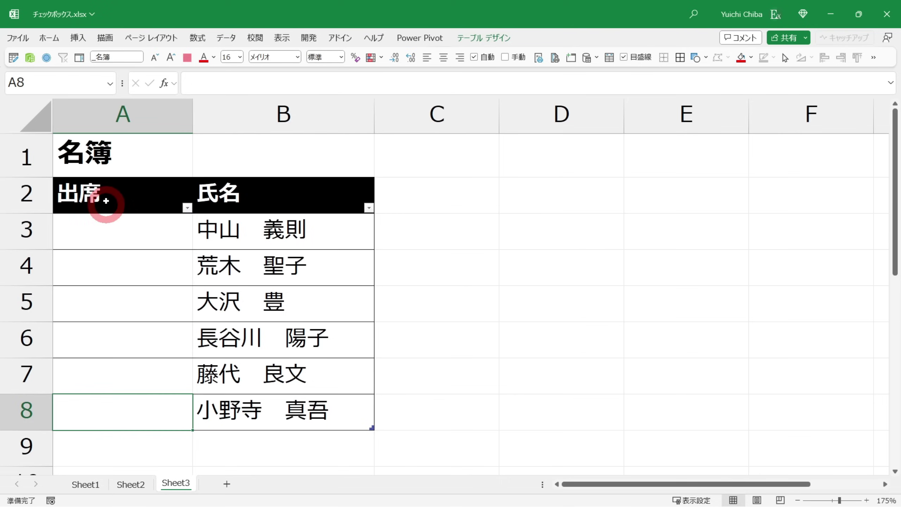
Select the 出席 cells A3:A8 and insert checkboxes into them.
{"action": "left_click_drag", "start_coordinate": [104, 205], "coordinate": [257, 395]}
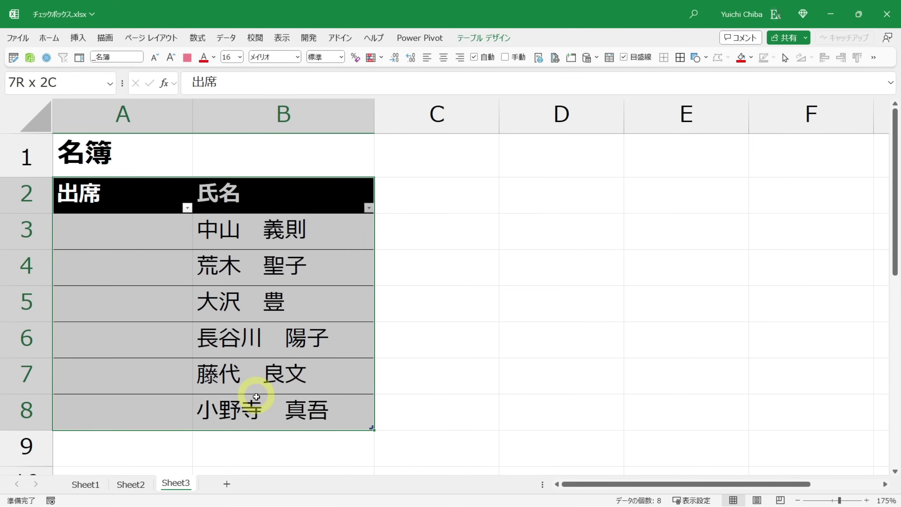
{"action": "left_click", "coordinate": [89, 231]}
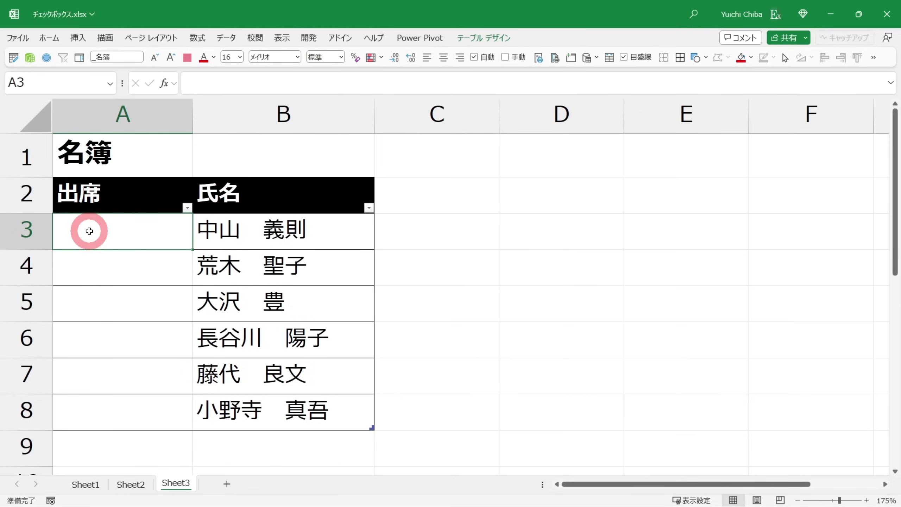
{"action": "key", "text": "Down"}
{"action": "key", "text": "Down"}
{"action": "key", "text": "Down"}
{"action": "key", "text": "Down"}
{"action": "key", "text": "Down"}
{"action": "left_click_drag", "start_coordinate": [135, 236], "coordinate": [127, 411]}
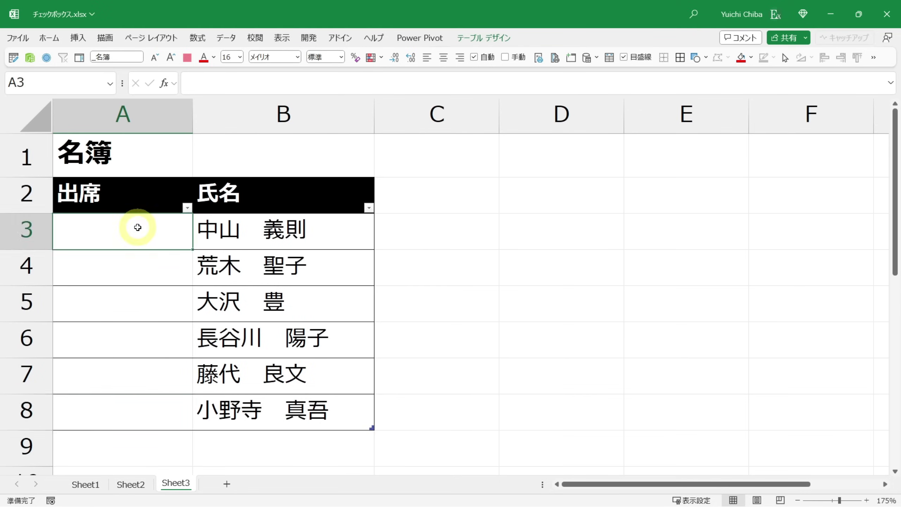
{"action": "left_click", "coordinate": [121, 413]}
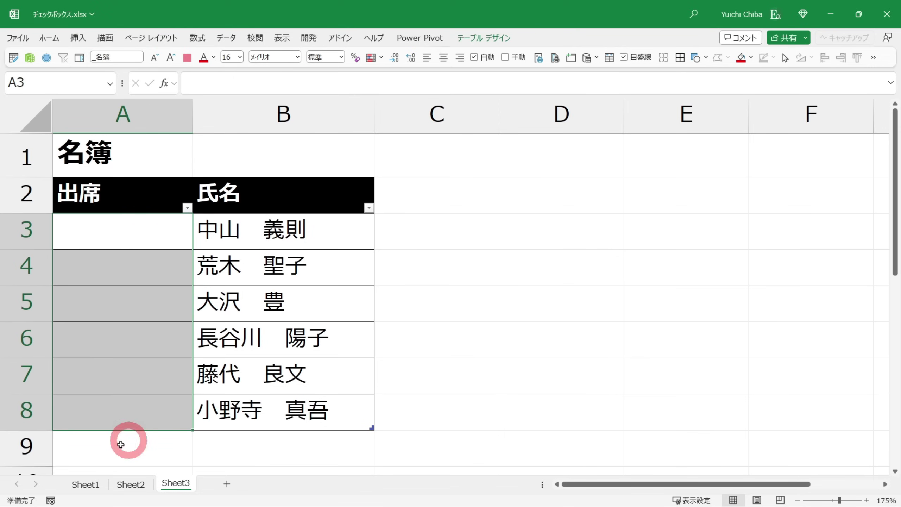
{"action": "left_click", "coordinate": [78, 38]}
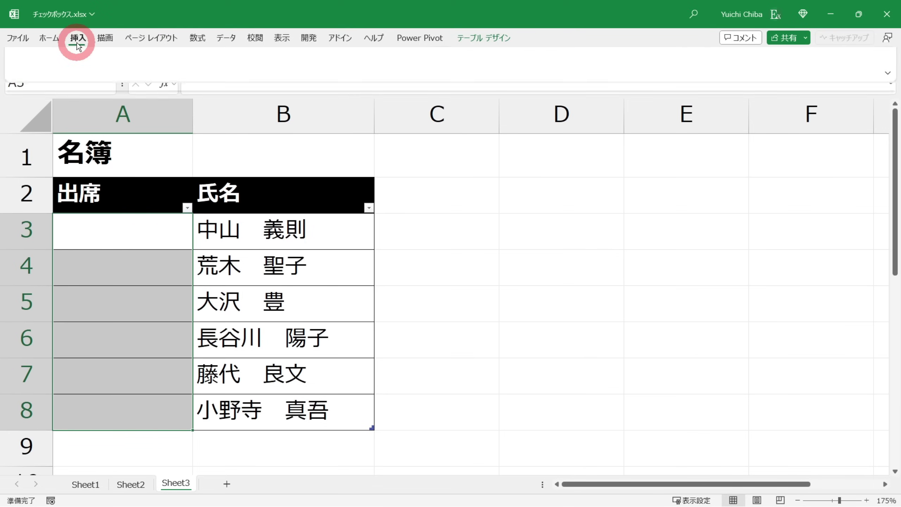
{"action": "left_click", "coordinate": [729, 79]}
{"action": "left_click", "coordinate": [305, 233]}
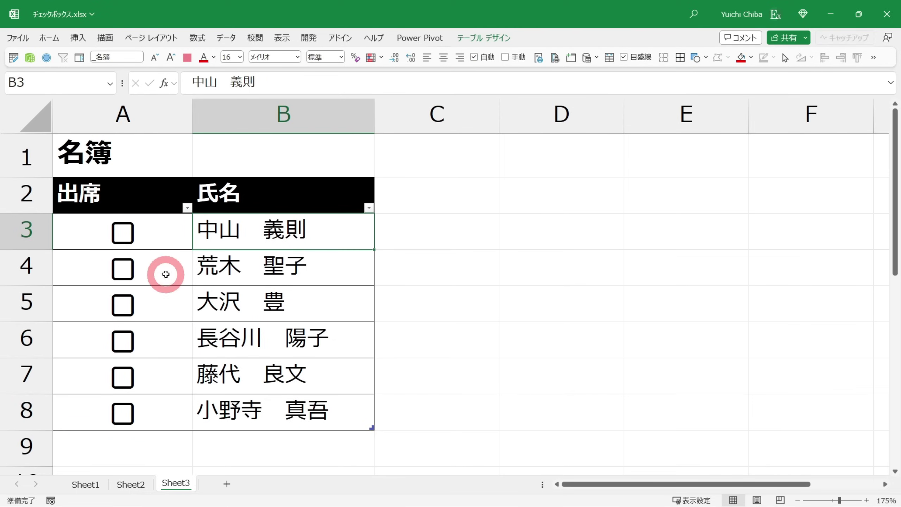
Tick the checkboxes in A3, A5 and A7, then select the roster A3:B8.
{"action": "left_click", "coordinate": [124, 237]}
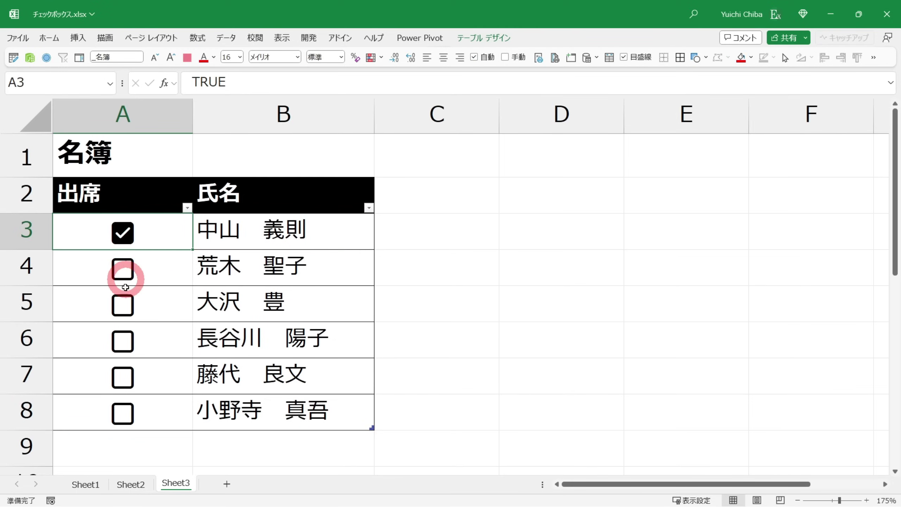
{"action": "left_click", "coordinate": [123, 304]}
{"action": "left_click", "coordinate": [121, 375]}
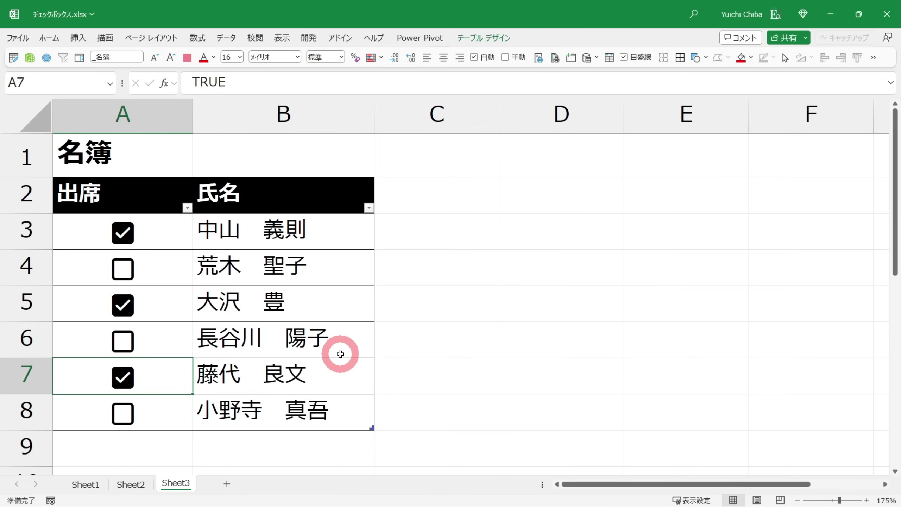
{"action": "left_click", "coordinate": [263, 378], "text": "shift"}
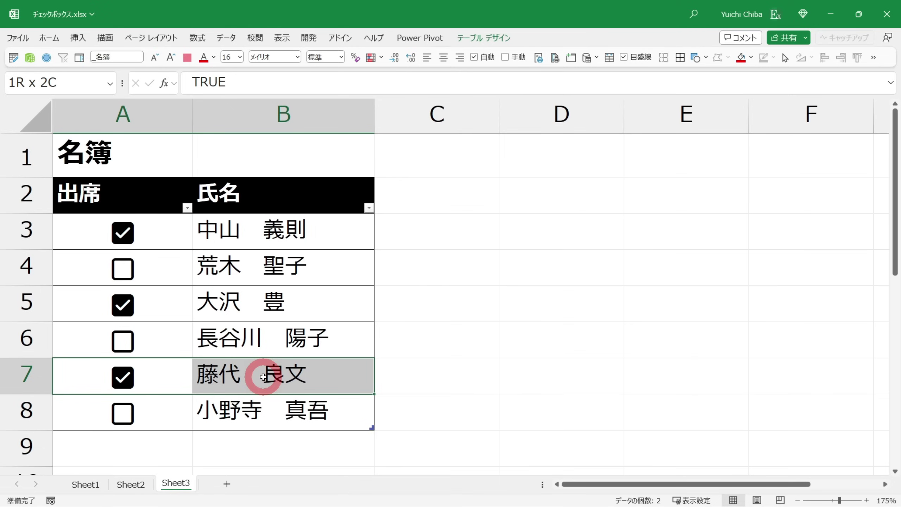
{"action": "key", "text": "ctrl+Up"}
{"action": "key", "text": "Down"}
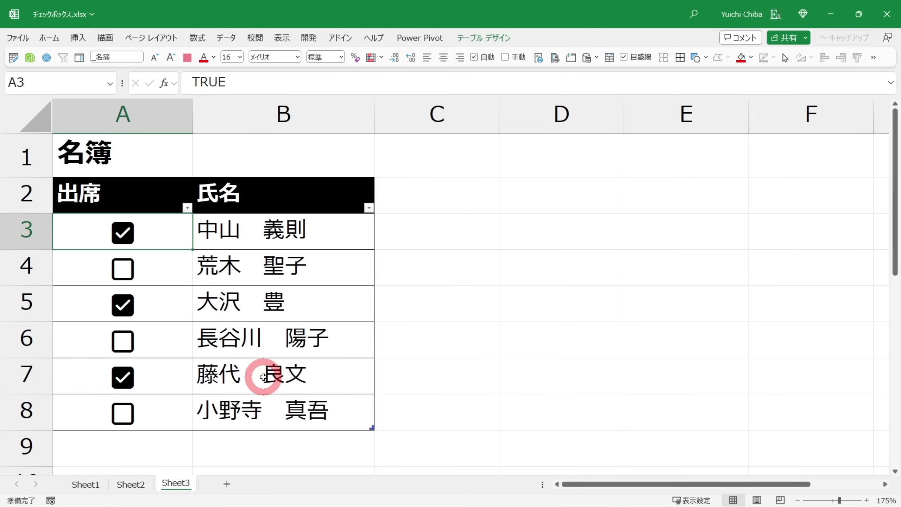
{"action": "left_click_drag", "start_coordinate": [101, 231], "coordinate": [266, 406]}
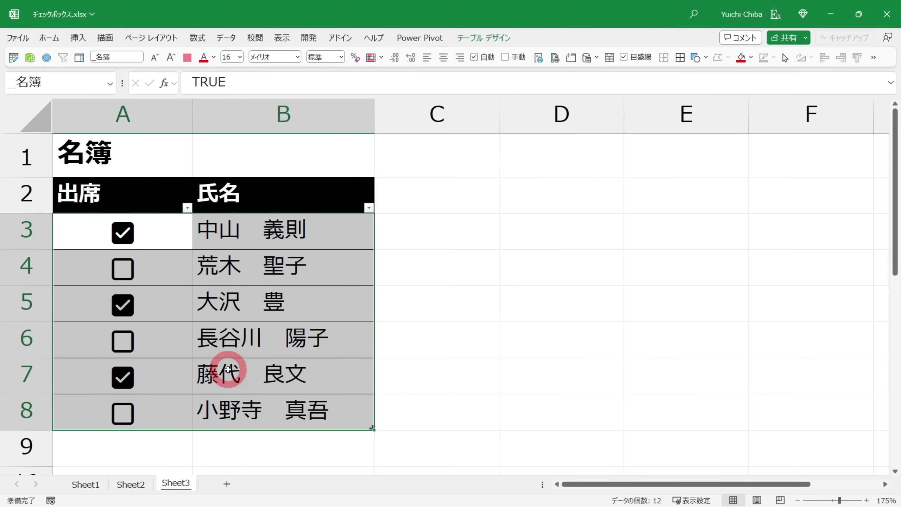
Start a new formula-based conditional formatting rule with =$A3=TRUE.
{"action": "left_click", "coordinate": [52, 43]}
{"action": "left_click", "coordinate": [531, 80]}
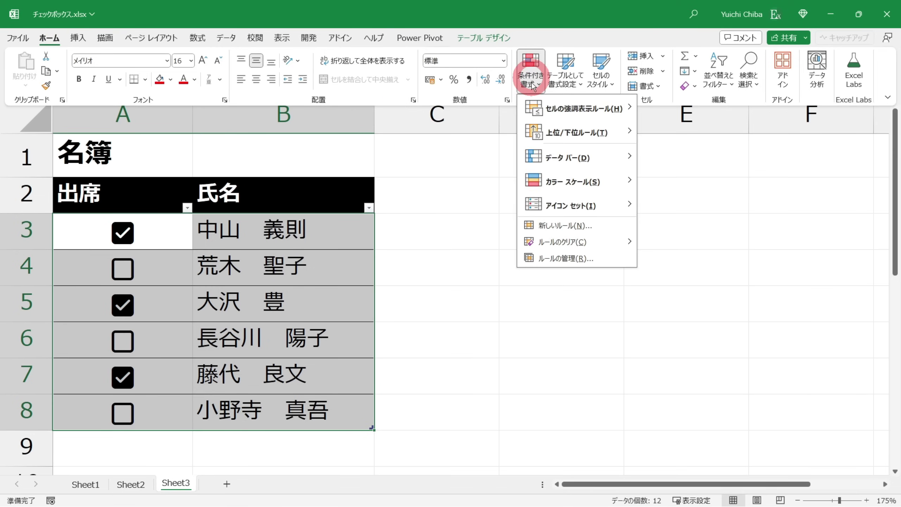
{"action": "left_click", "coordinate": [569, 259]}
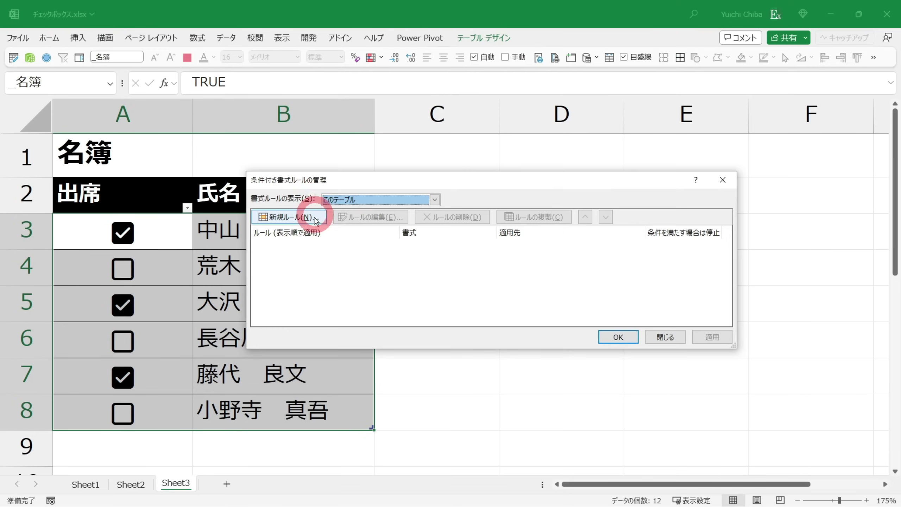
{"action": "left_click", "coordinate": [316, 223]}
{"action": "left_click", "coordinate": [365, 237]}
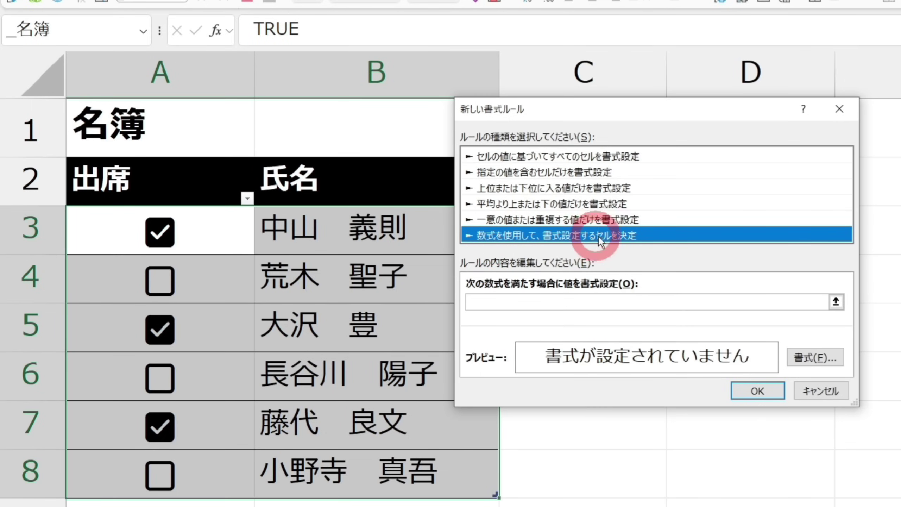
{"action": "left_click", "coordinate": [536, 300]}
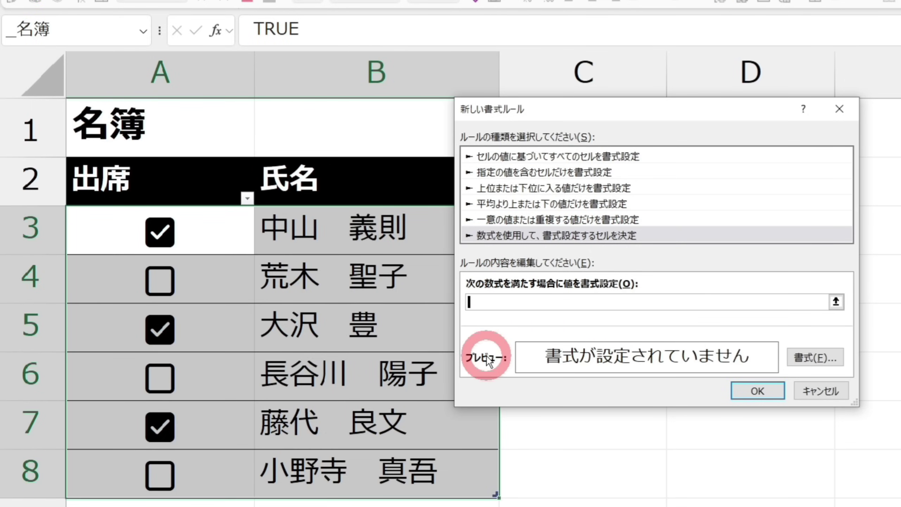
{"action": "type", "text": "="}
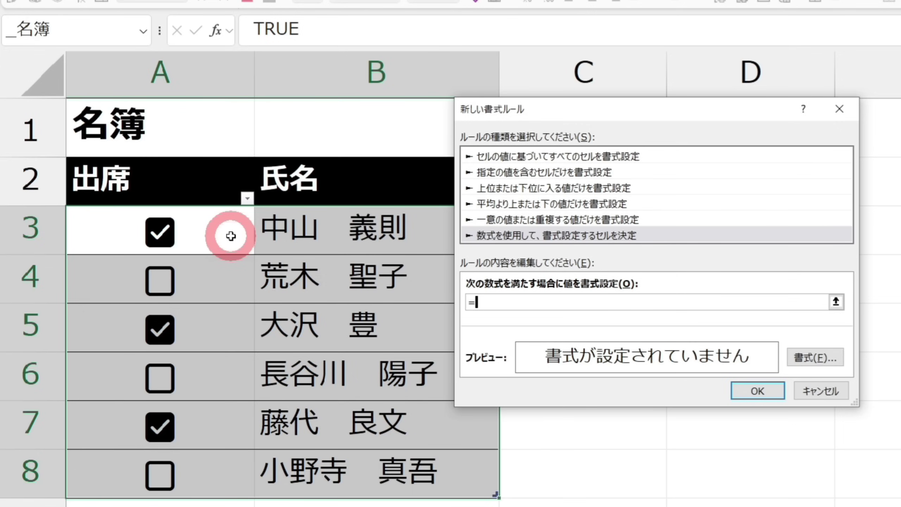
{"action": "left_click", "coordinate": [231, 236]}
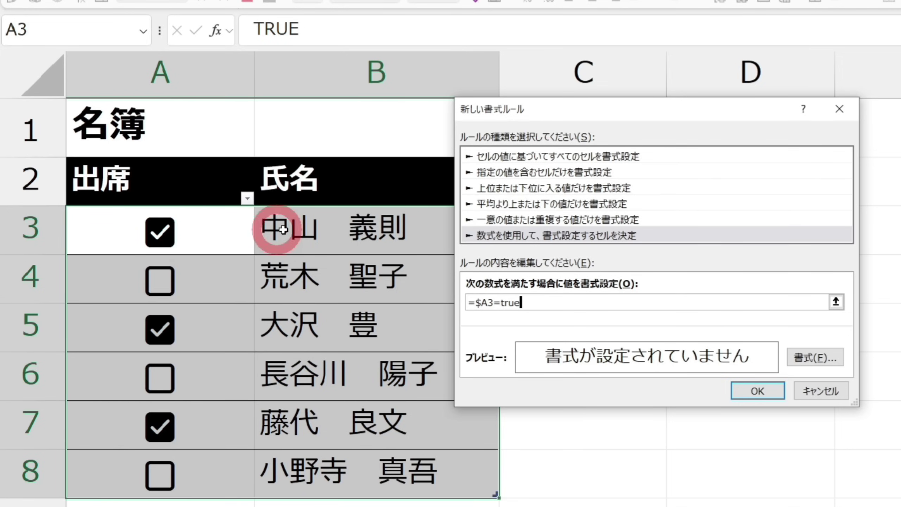
Give the =$A3=TRUE rule a light grey fill and apply it to the roster.
{"action": "left_click", "coordinate": [815, 357]}
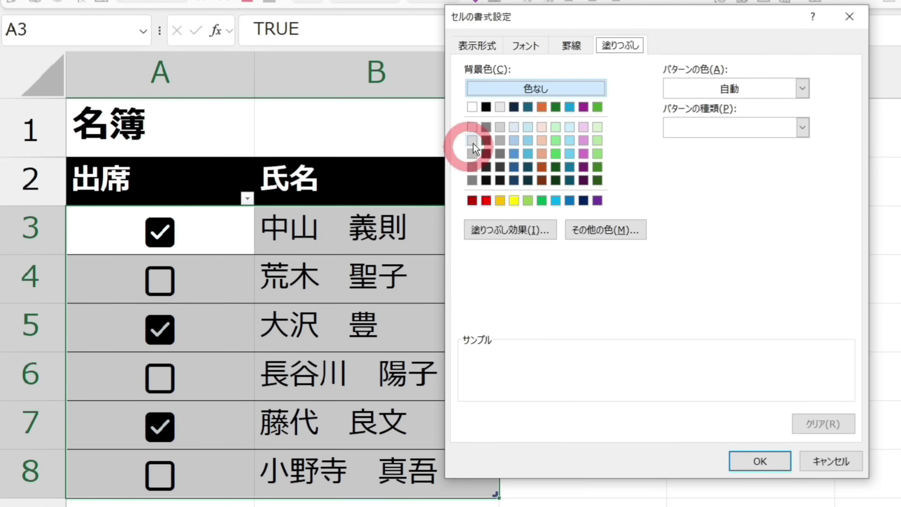
{"action": "left_click", "coordinate": [472, 141]}
{"action": "left_click", "coordinate": [760, 461]}
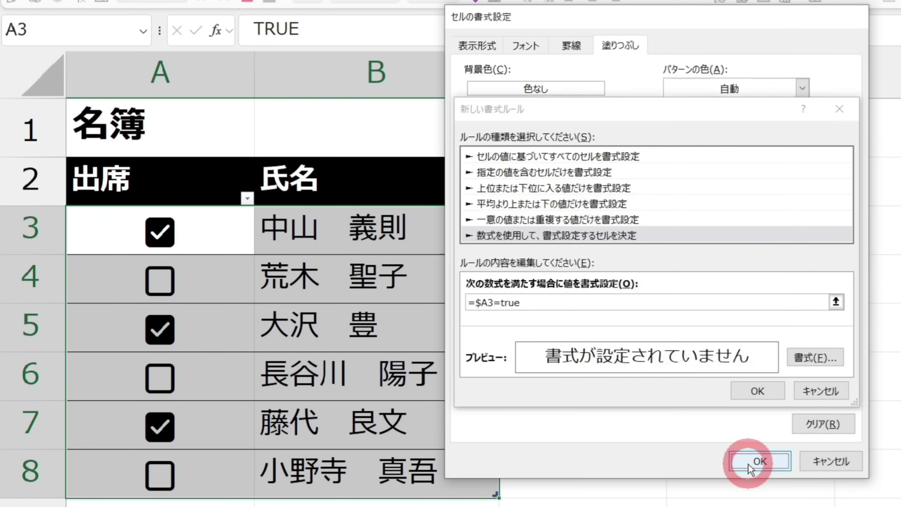
{"action": "left_click", "coordinate": [766, 395]}
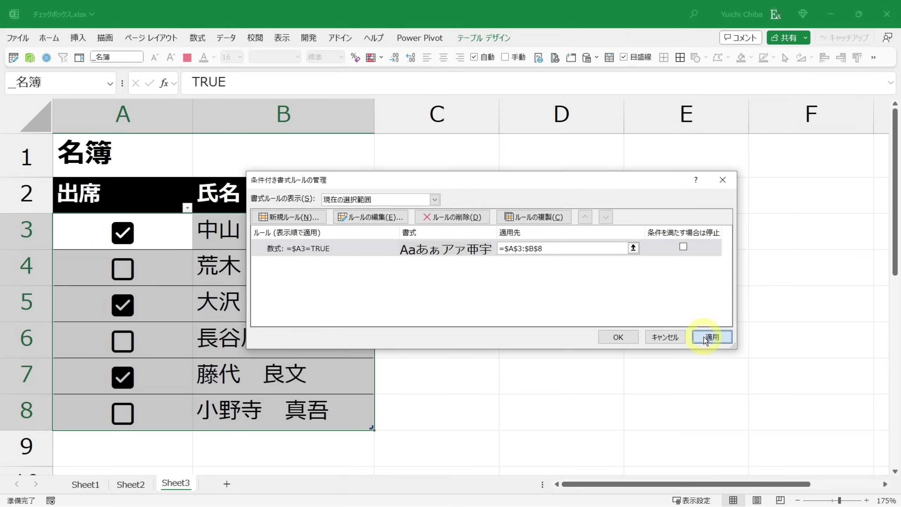
{"action": "left_click", "coordinate": [712, 337]}
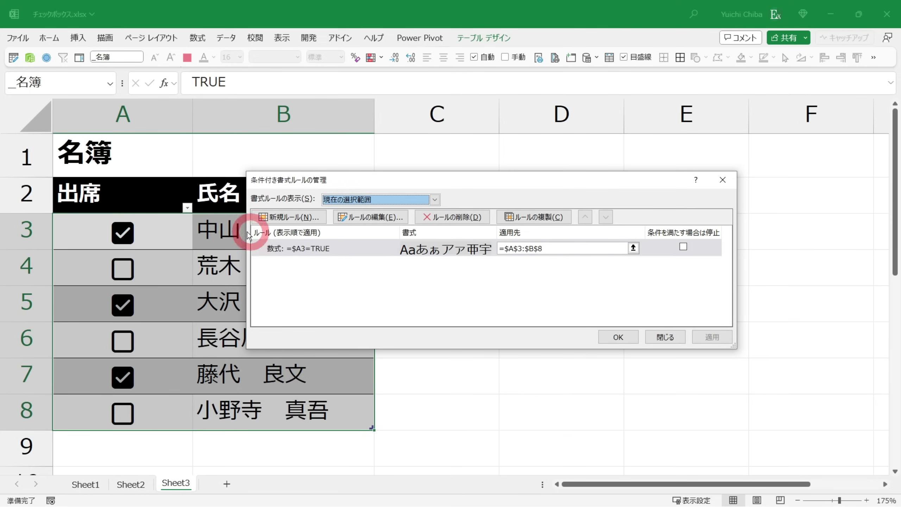
{"action": "left_click", "coordinate": [617, 337]}
Tick the A4 and A6 checkboxes to test the shading, and narrow column C.
{"action": "key", "text": "Right"}
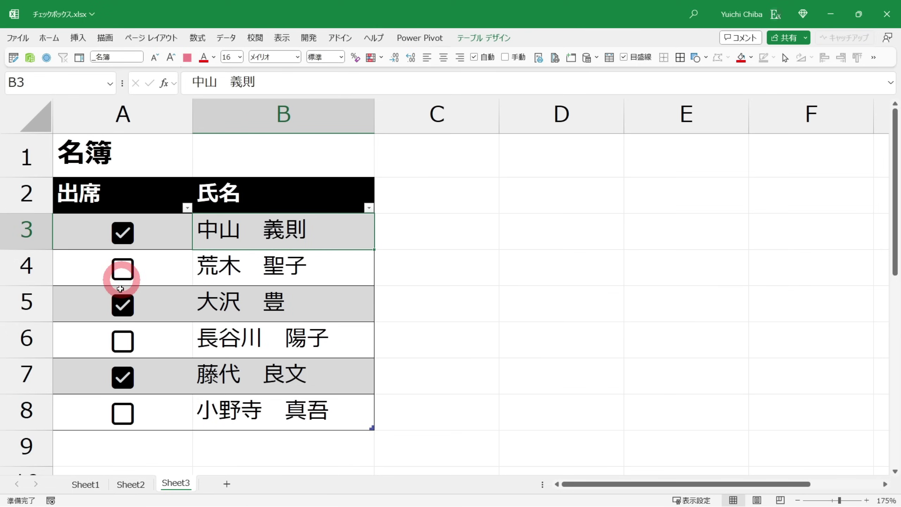
{"action": "key", "text": "Left"}
{"action": "key", "text": "Down"}
{"action": "key", "text": "space"}
{"action": "key", "text": "Down"}
{"action": "key", "text": "Down"}
{"action": "key", "text": "space"}
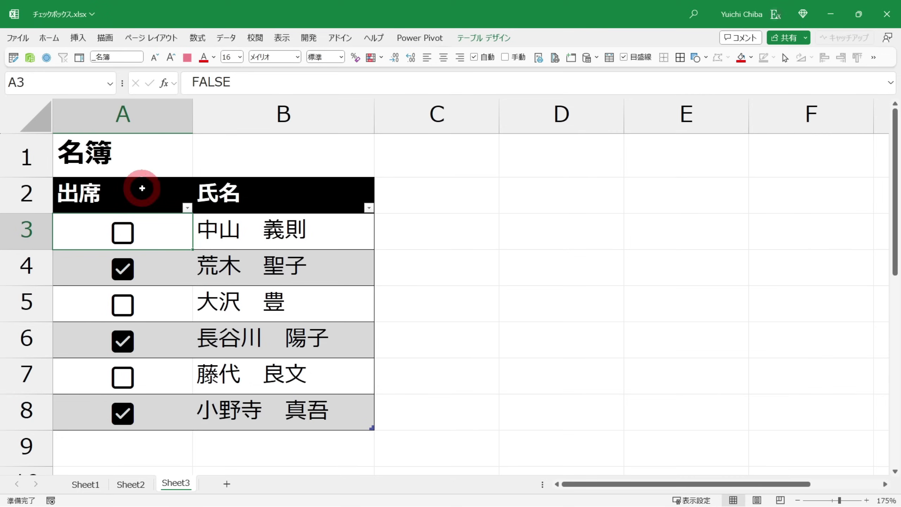
{"action": "left_click_drag", "start_coordinate": [499, 125], "coordinate": [422, 124]}
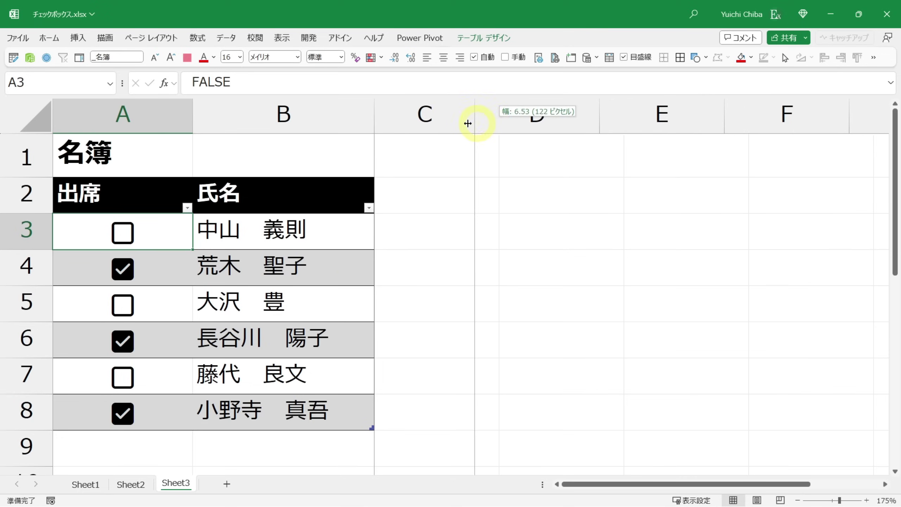
Paste the red 未確認 heading into D2, cancel the copy, and narrow column C further.
{"action": "left_click", "coordinate": [472, 182]}
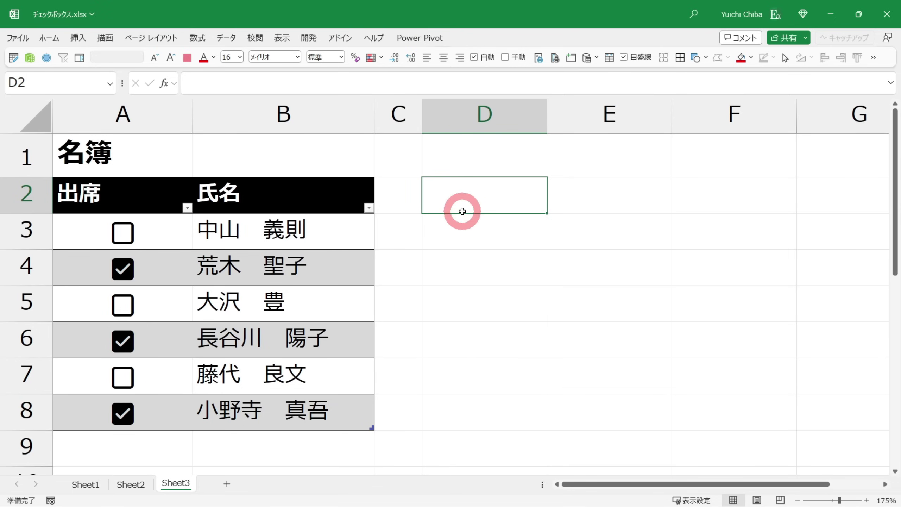
{"action": "key", "text": "ctrl+v"}
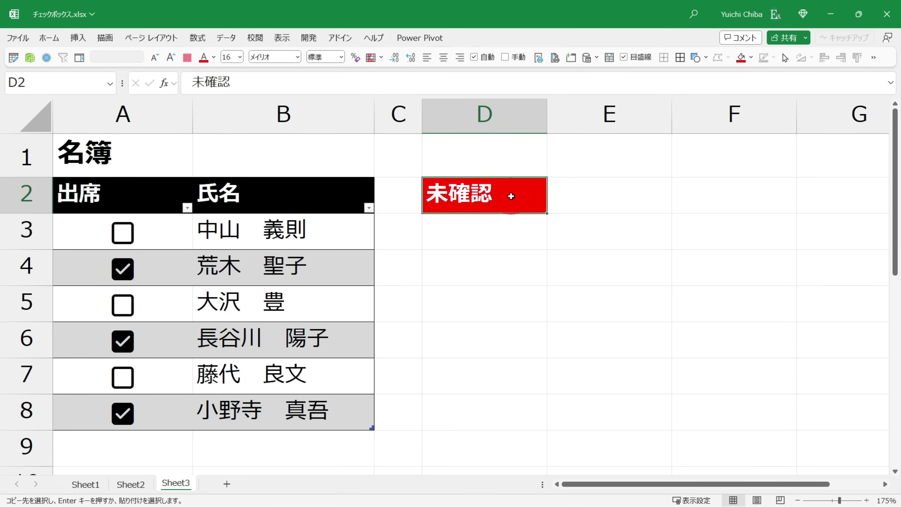
{"action": "left_click", "coordinate": [468, 236]}
{"action": "key", "text": "Escape"}
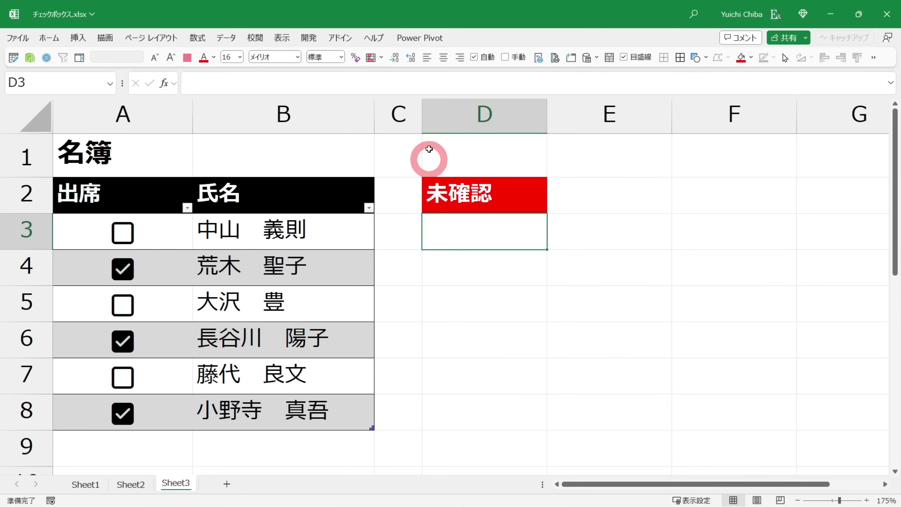
{"action": "left_click_drag", "start_coordinate": [422, 125], "coordinate": [404, 125]}
In D3, begin =FILTER with _名簿[氏名] as the array argument.
{"action": "type", "text": "=fil"}
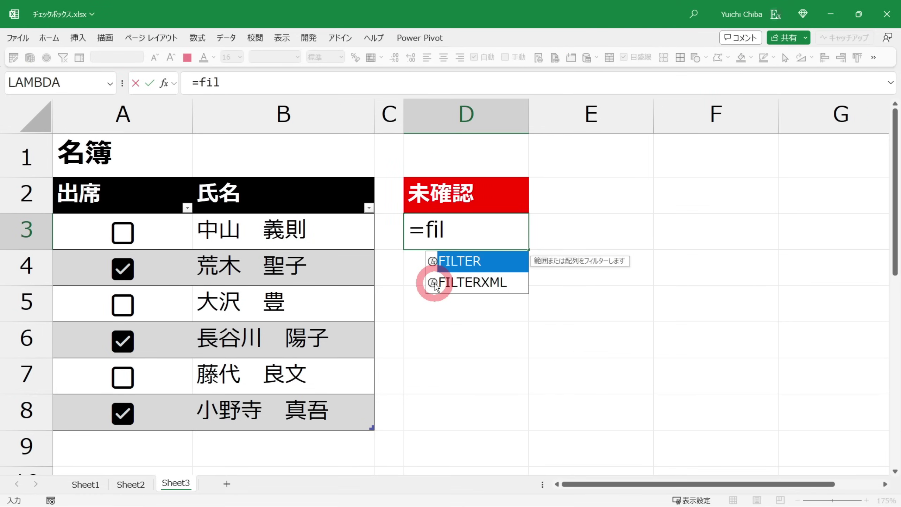
{"action": "key", "text": "Tab"}
{"action": "type", "text": "_"}
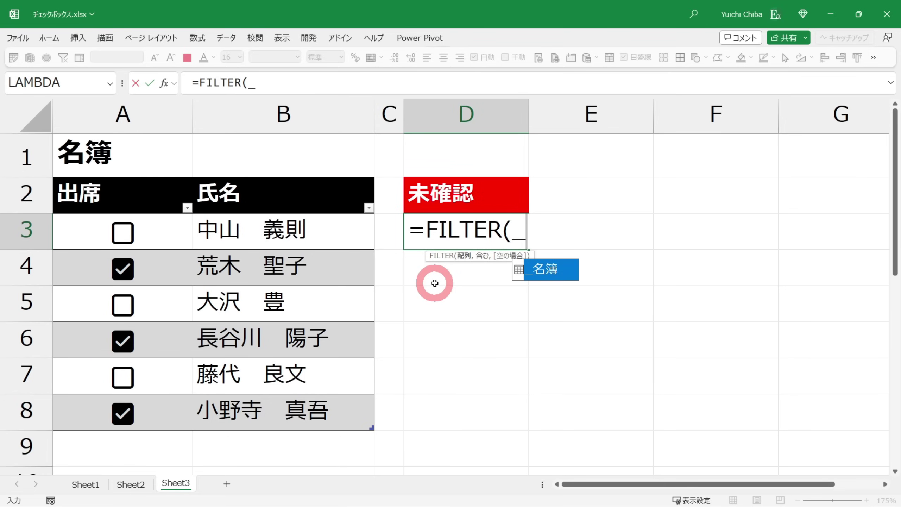
{"action": "key", "text": "Tab"}
{"action": "type", "text": "["}
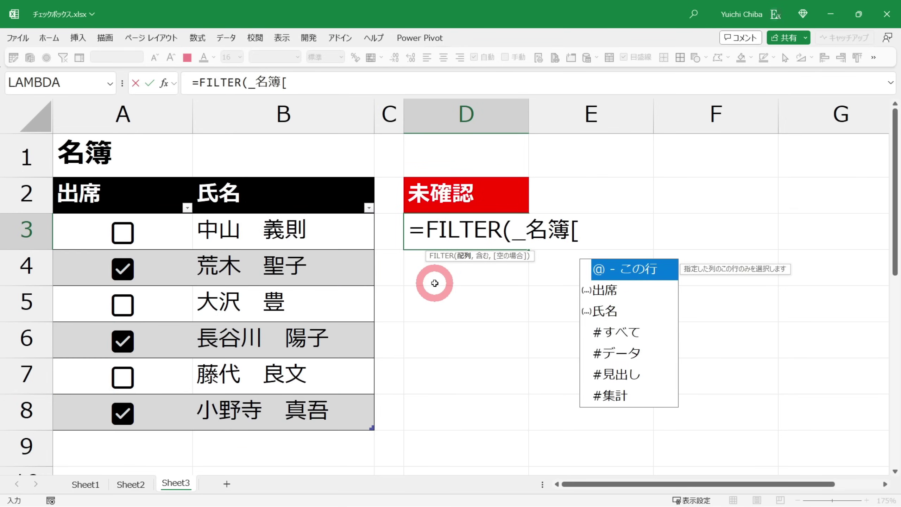
{"action": "key", "text": "Down"}
{"action": "key", "text": "Down"}
{"action": "key", "text": "Tab"}
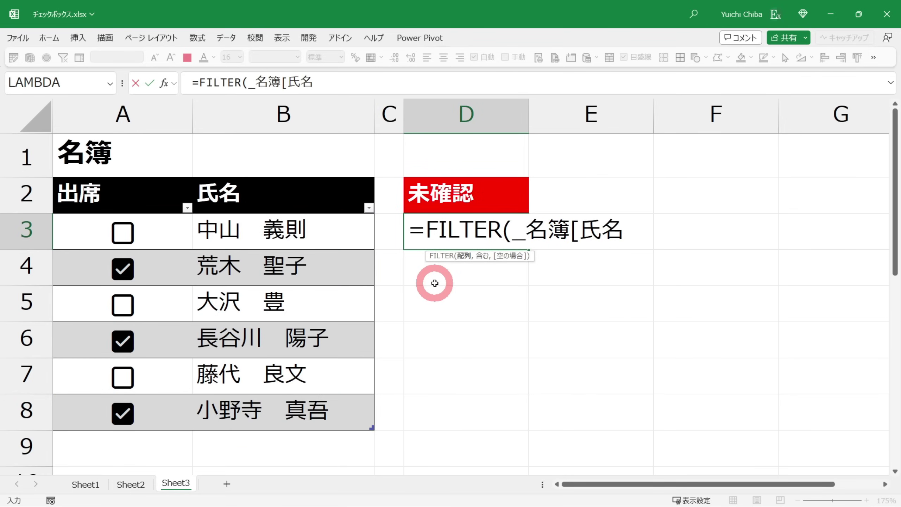
Add the condition _名簿[出席]=FALSE, close the FILTER formula and commit it.
{"action": "type", "text": "],"}
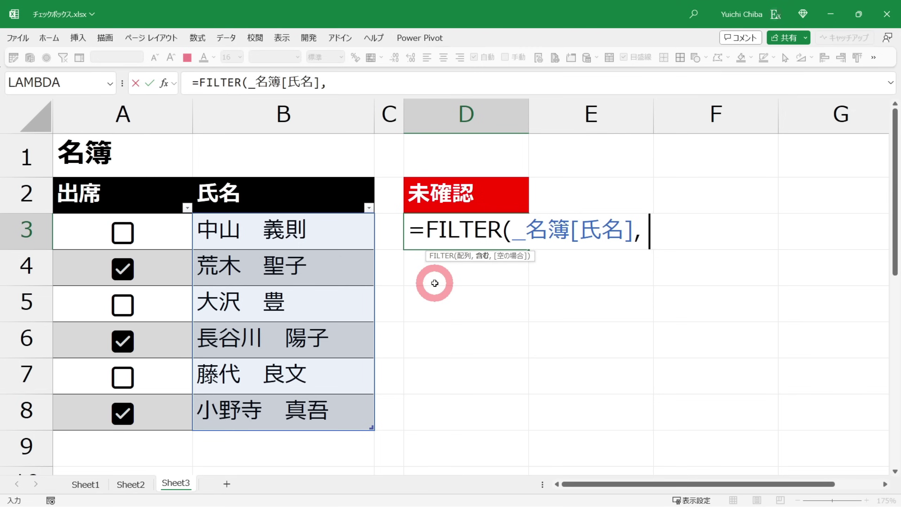
{"action": "type", "text": " _"}
{"action": "key", "text": "Tab"}
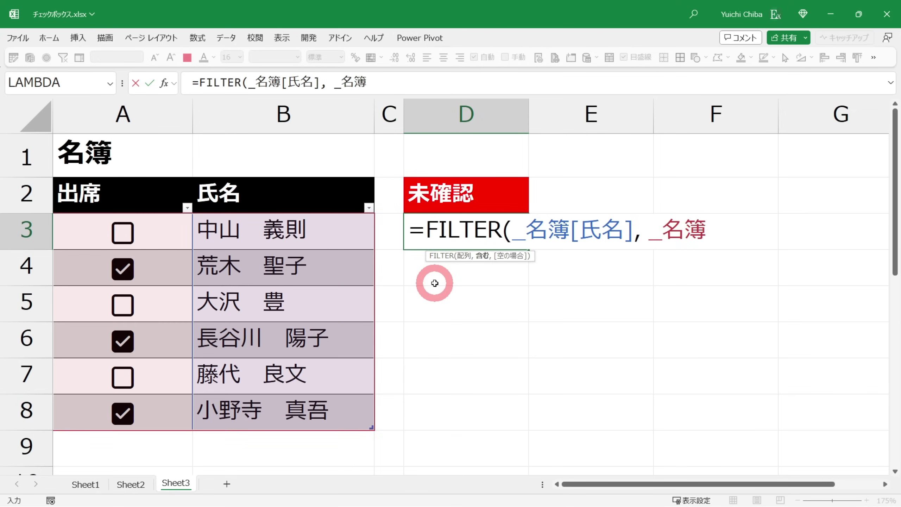
{"action": "type", "text": "["}
{"action": "key", "text": "Down"}
{"action": "key", "text": "Tab"}
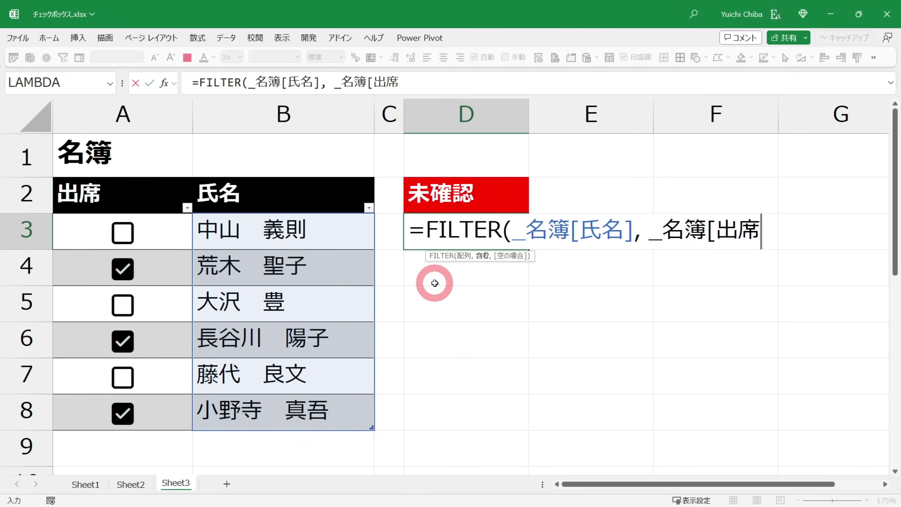
{"action": "type", "text": "]="}
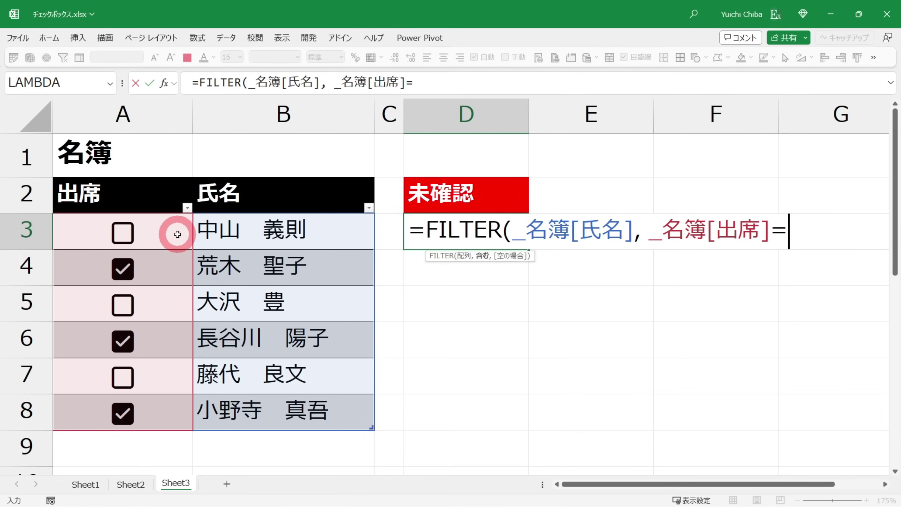
{"action": "type", "text": "fal"}
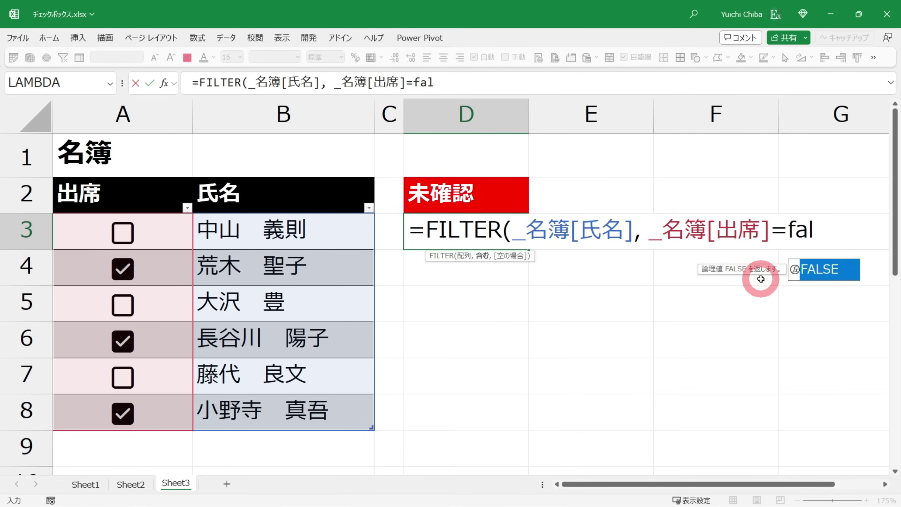
{"action": "key", "text": "Tab"}
{"action": "type", "text": ")"}
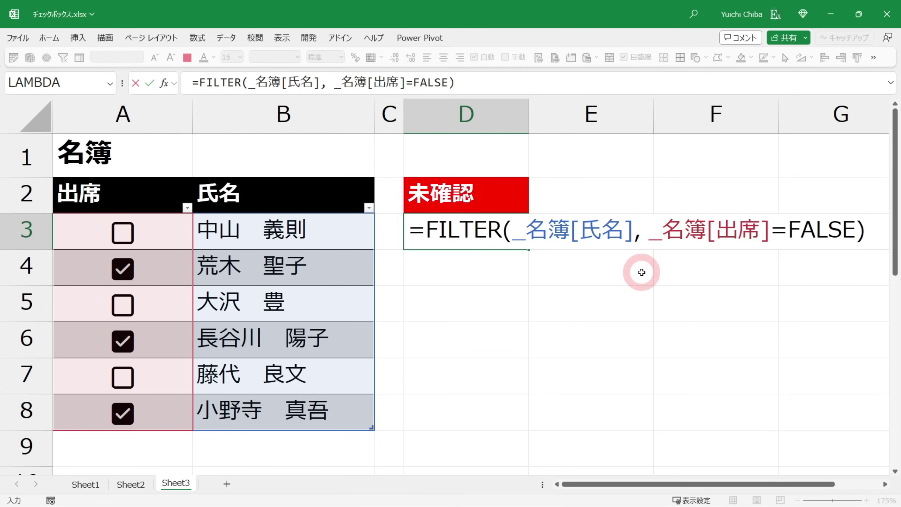
{"action": "key", "text": "ctrl+Return"}
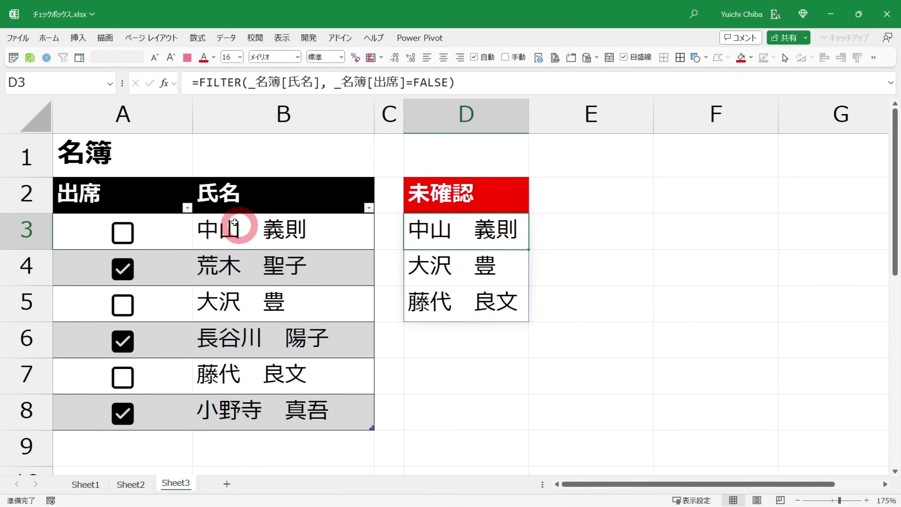
Select the unchecked names in B3, B5 and B7, then the 未確認 result cell D3.
{"action": "left_click", "coordinate": [237, 224]}
{"action": "left_click", "coordinate": [233, 299], "text": "ctrl"}
{"action": "left_click", "coordinate": [221, 364], "text": "ctrl"}
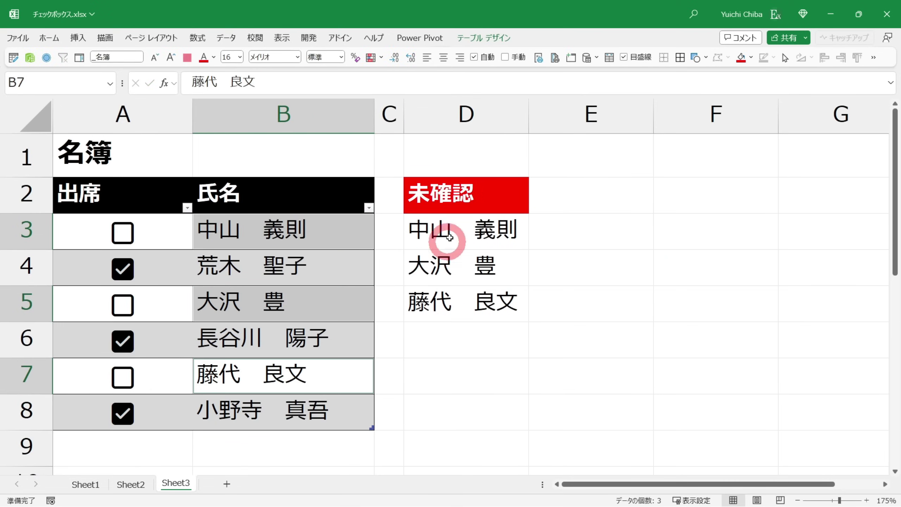
{"action": "left_click", "coordinate": [440, 236]}
{"action": "left_click", "coordinate": [352, 234]}
Toggle the 出席 checkboxes until every attendee is checked, then inspect D3's #CALC! result.
{"action": "key", "text": "Left"}
{"action": "key", "text": "space"}
{"action": "key", "text": "Down"}
{"action": "key", "text": "space"}
{"action": "key", "text": "Down"}
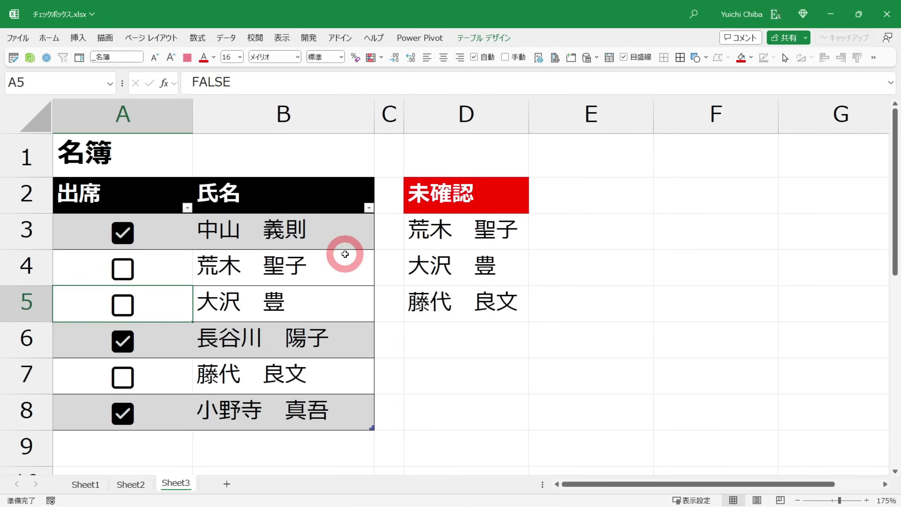
{"action": "key", "text": "space"}
{"action": "key", "text": "Down"}
{"action": "key", "text": "space"}
{"action": "key", "text": "Down"}
{"action": "key", "text": "space"}
{"action": "key", "text": "Up"}
{"action": "key", "text": "space"}
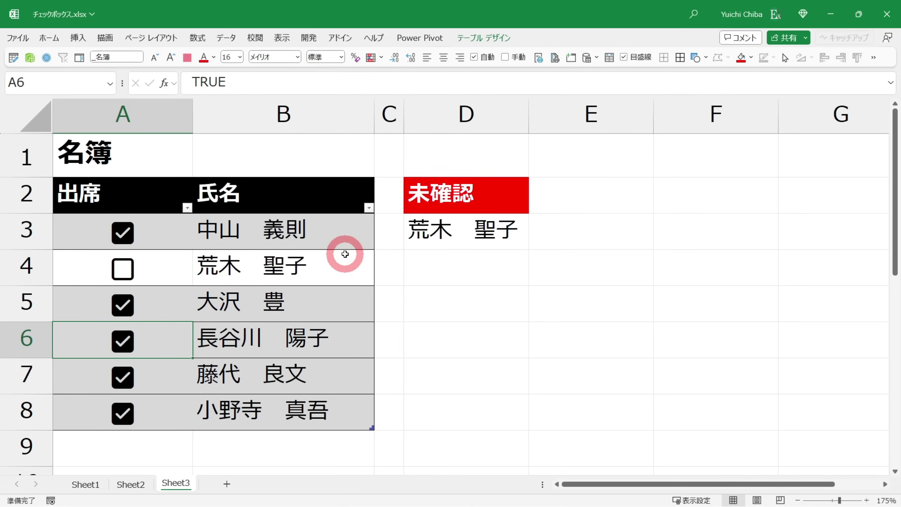
{"action": "key", "text": "Up"}
{"action": "key", "text": "Up"}
{"action": "key", "text": "space"}
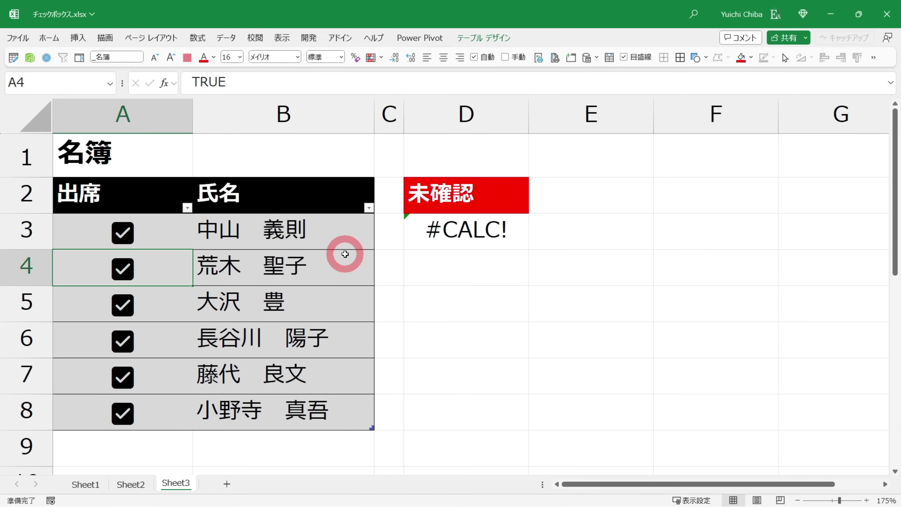
{"action": "key", "text": "Up"}
{"action": "key", "text": "Right"}
{"action": "key", "text": "Right"}
{"action": "key", "text": "Right"}
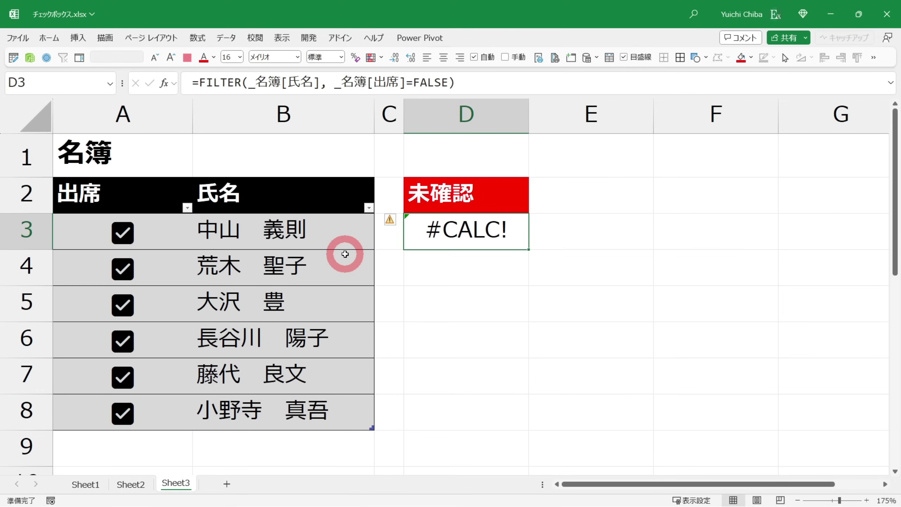
Uncheck the 出席 boxes in rows 4, 6 and 8.
{"action": "key", "text": "Down"}
{"action": "key", "text": "Left"}
{"action": "key", "text": "Left"}
{"action": "key", "text": "Left"}
{"action": "key", "text": "space"}
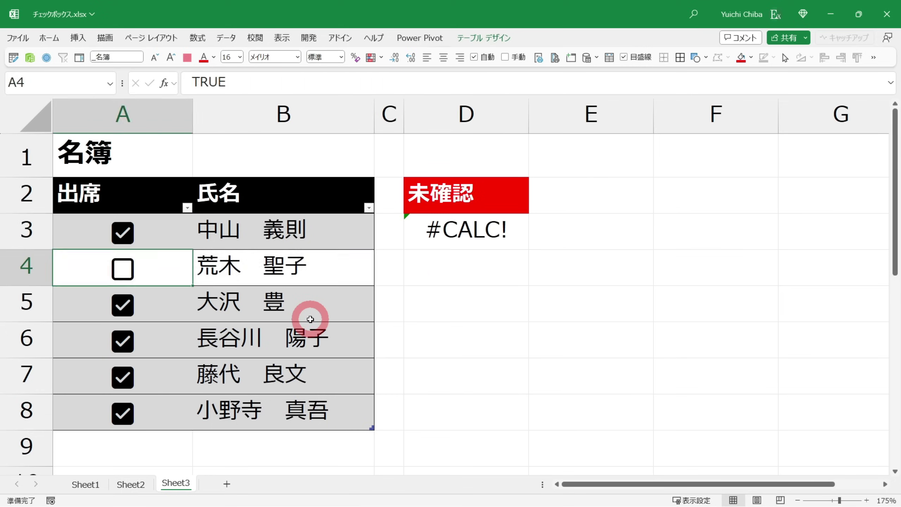
{"action": "key", "text": "Down"}
{"action": "key", "text": "Down"}
{"action": "key", "text": "space"}
{"action": "key", "text": "Down"}
{"action": "key", "text": "Down"}
{"action": "key", "text": "space"}
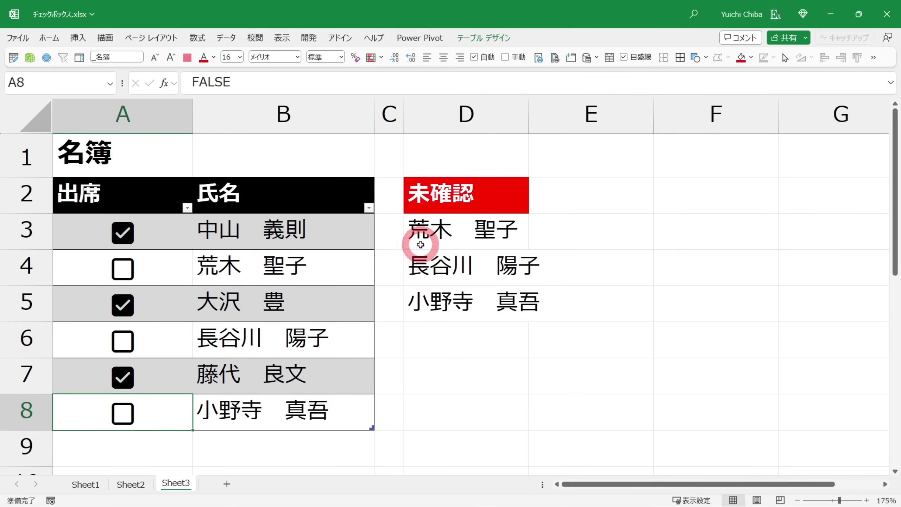
Re-check rows 4, 6 and 8 so all attendees are ticked, then select D3.
{"action": "left_click", "coordinate": [263, 270]}
{"action": "key", "text": "Left"}
{"action": "key", "text": "space"}
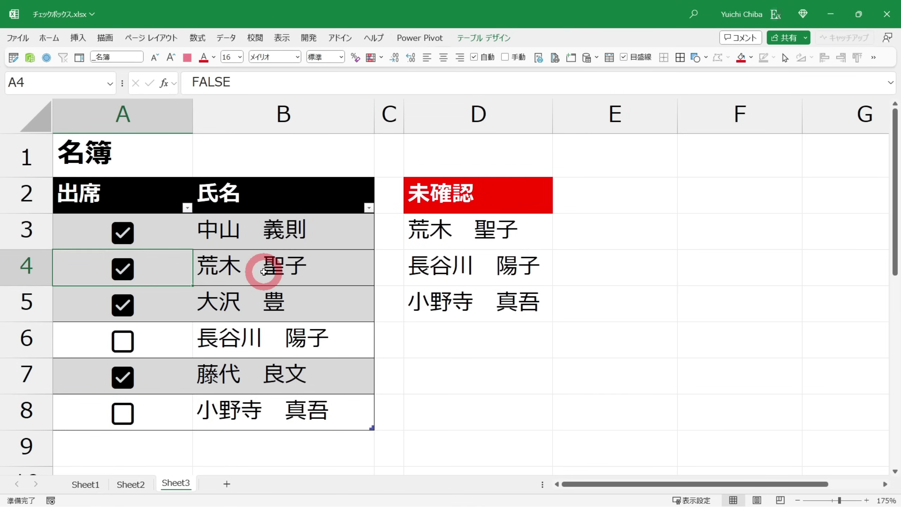
{"action": "key", "text": "Down"}
{"action": "key", "text": "Down"}
{"action": "key", "text": "space"}
{"action": "key", "text": "Down"}
{"action": "key", "text": "Down"}
{"action": "key", "text": "space"}
{"action": "key", "text": "Up"}
{"action": "key", "text": "Up"}
{"action": "key", "text": "Up"}
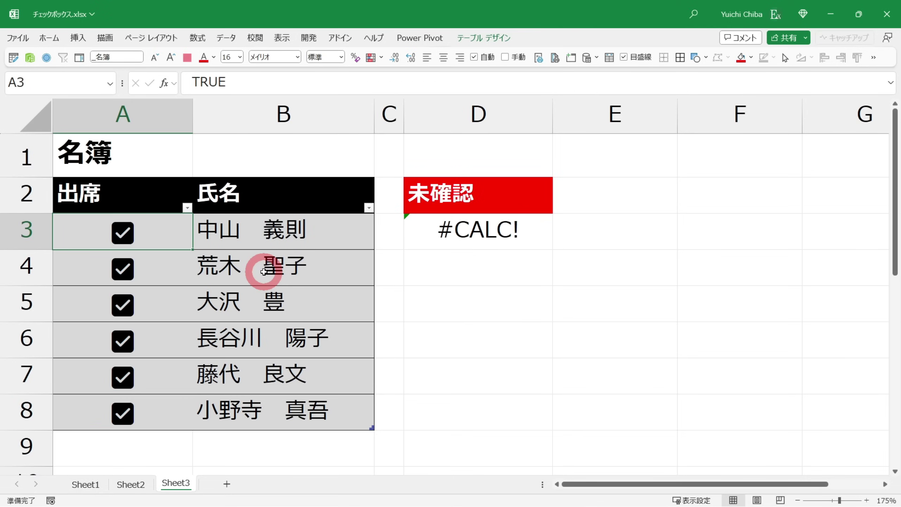
{"action": "left_click", "coordinate": [419, 229]}
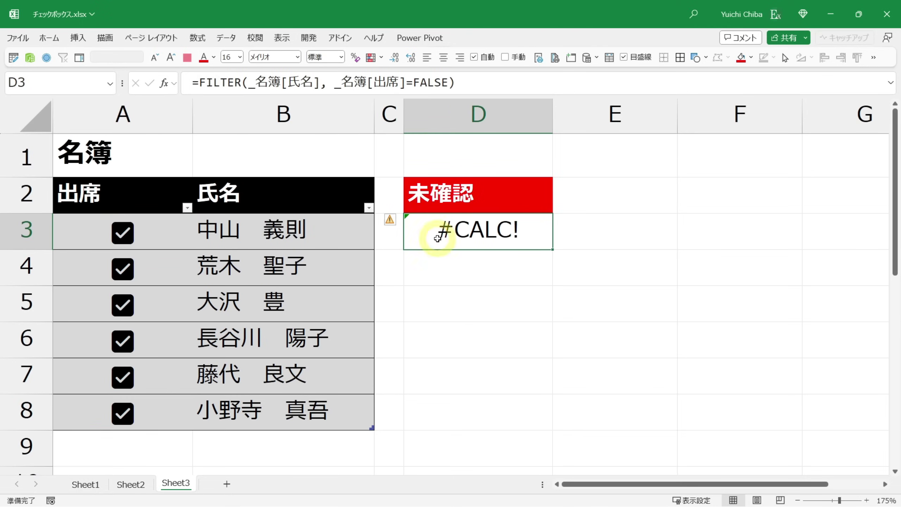
Edit D3's FILTER formula to add "なし" as the third argument, so it displays なし.
{"action": "scroll", "coordinate": [437, 236], "scroll_direction": "down", "scroll_amount": 1, "text": "ctrl"}
{"action": "scroll", "coordinate": [438, 253], "scroll_direction": "down", "scroll_amount": 1, "text": "ctrl"}
{"action": "double_click", "coordinate": [408, 212]}
{"action": "type", "text": ", \"なし\""}
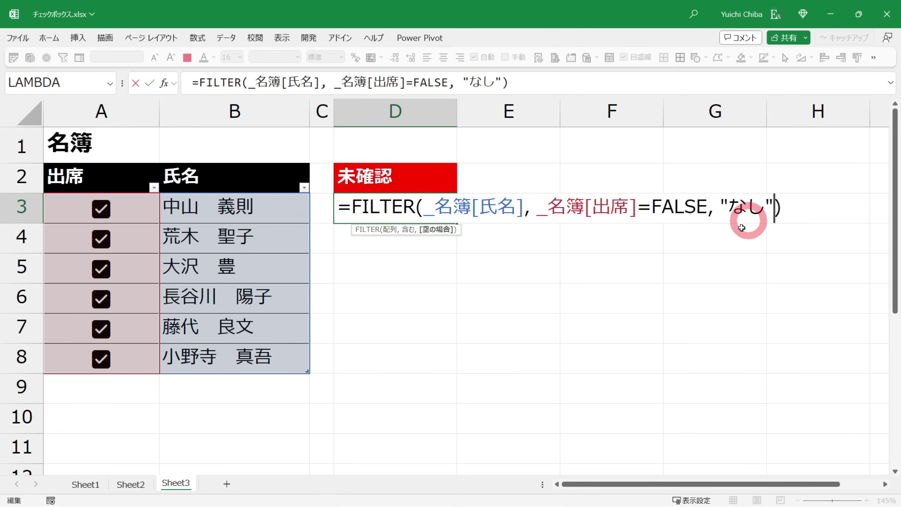
{"action": "key", "text": "ctrl+Return"}
{"action": "scroll", "coordinate": [428, 322], "scroll_direction": "up", "scroll_amount": 1, "text": "ctrl"}
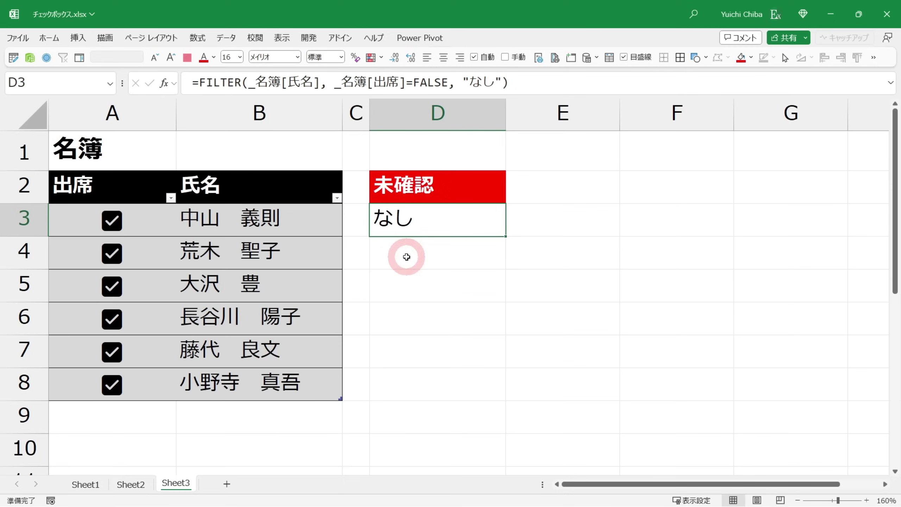
{"action": "scroll", "coordinate": [408, 258], "scroll_direction": "up", "scroll_amount": 1, "text": "ctrl"}
{"action": "key", "text": "Left"}
{"action": "key", "text": "Left"}
{"action": "key", "text": "Left"}
{"action": "key", "text": "Down"}
{"action": "key", "text": "space"}
{"action": "key", "text": "Down"}
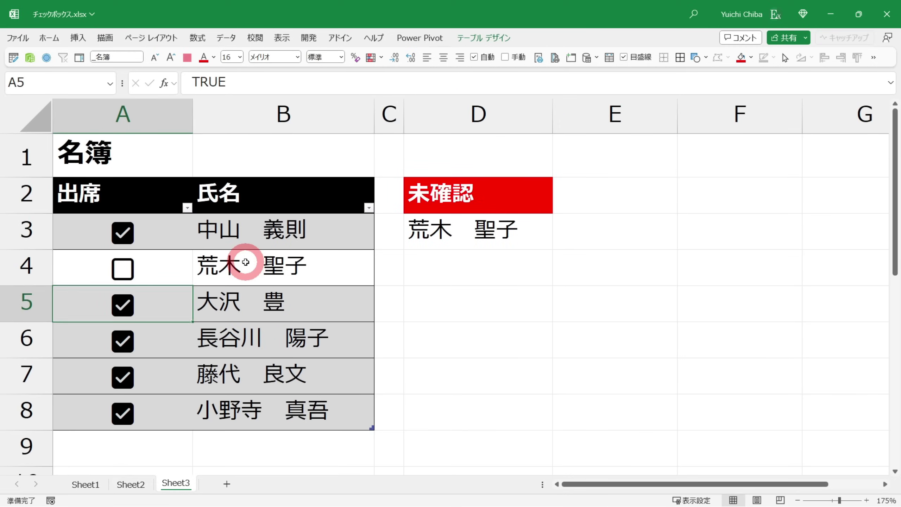
{"action": "key", "text": "Down"}
{"action": "key", "text": "space"}
{"action": "key", "text": "Down"}
{"action": "key", "text": "Down"}
{"action": "key", "text": "space"}
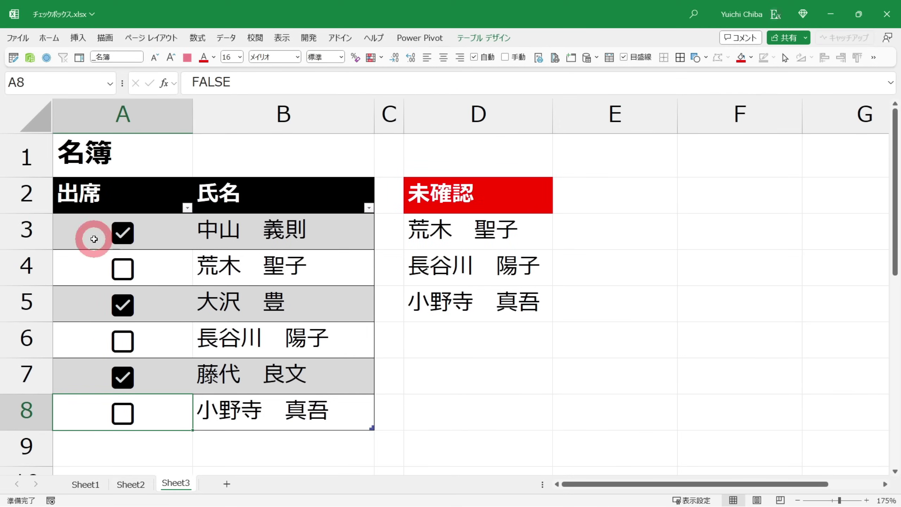
Re-toggle the A3:A7 attendance boxes, switching 荒木, 長谷川, 小野寺, 藤代, 中山 and 大沢.
{"action": "left_click", "coordinate": [160, 226]}
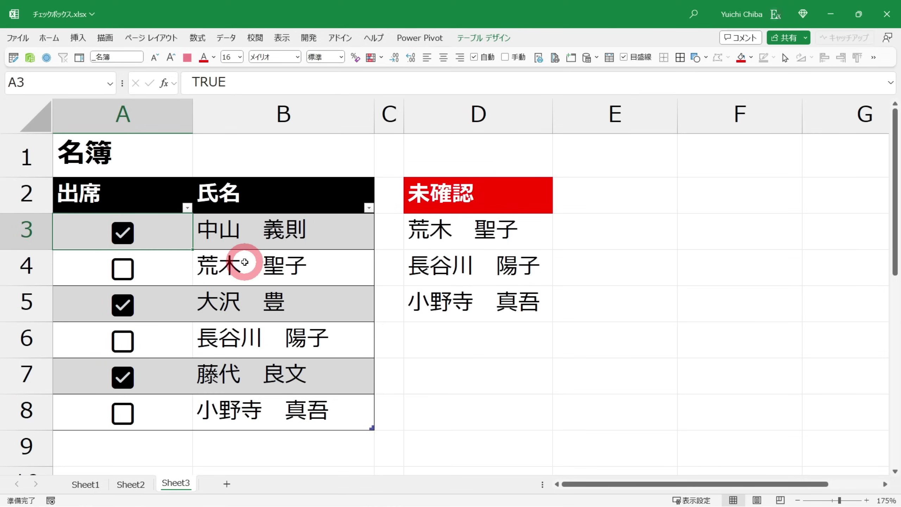
{"action": "key", "text": "Down"}
{"action": "key", "text": "space"}
{"action": "key", "text": "Down"}
{"action": "key", "text": "Down"}
{"action": "key", "text": "space"}
{"action": "key", "text": "Down"}
{"action": "key", "text": "Down"}
{"action": "key", "text": "space"}
{"action": "key", "text": "Up"}
{"action": "key", "text": "space"}
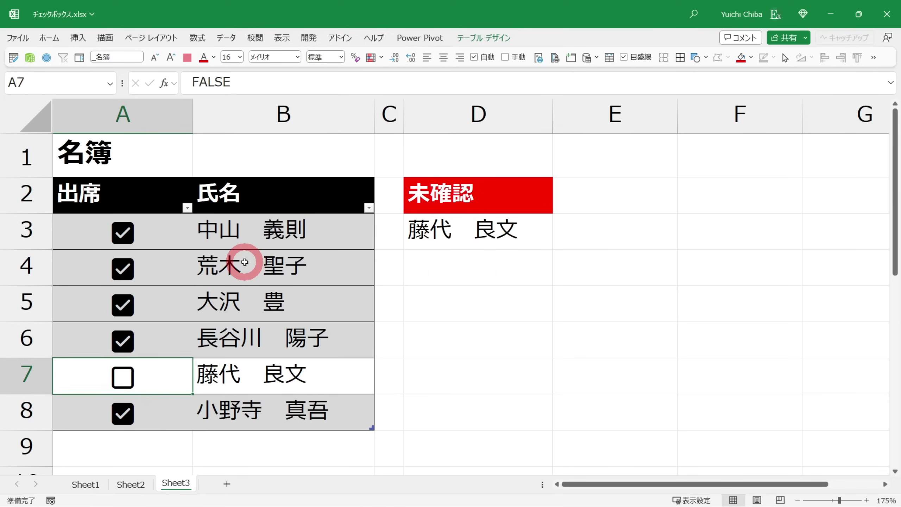
{"action": "key", "text": "Up"}
{"action": "key", "text": "Up"}
{"action": "key", "text": "space"}
{"action": "key", "text": "Up"}
{"action": "key", "text": "Up"}
{"action": "key", "text": "space"}
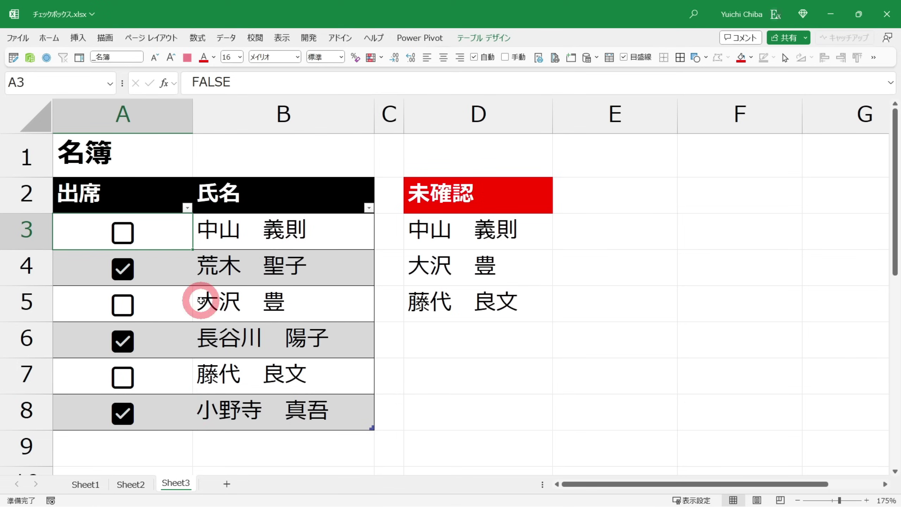
Toggle A3 through A8 so only rows 3, 5 and 7 stay ticked, then show the Insert Checkbox option.
{"action": "key", "text": "space"}
{"action": "key", "text": "Down"}
{"action": "key", "text": "space"}
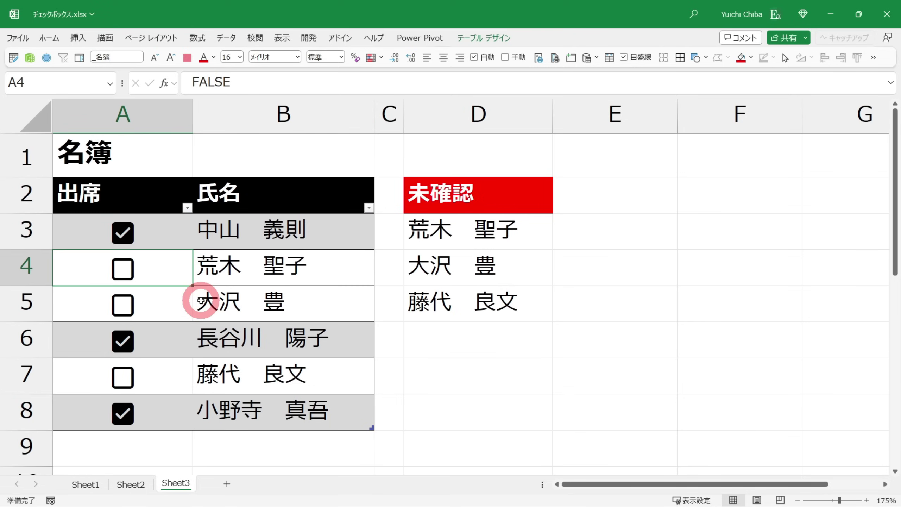
{"action": "key", "text": "Down"}
{"action": "key", "text": "space"}
{"action": "key", "text": "Down"}
{"action": "key", "text": "space"}
{"action": "key", "text": "Down"}
{"action": "key", "text": "space"}
{"action": "key", "text": "Down"}
{"action": "key", "text": "space"}
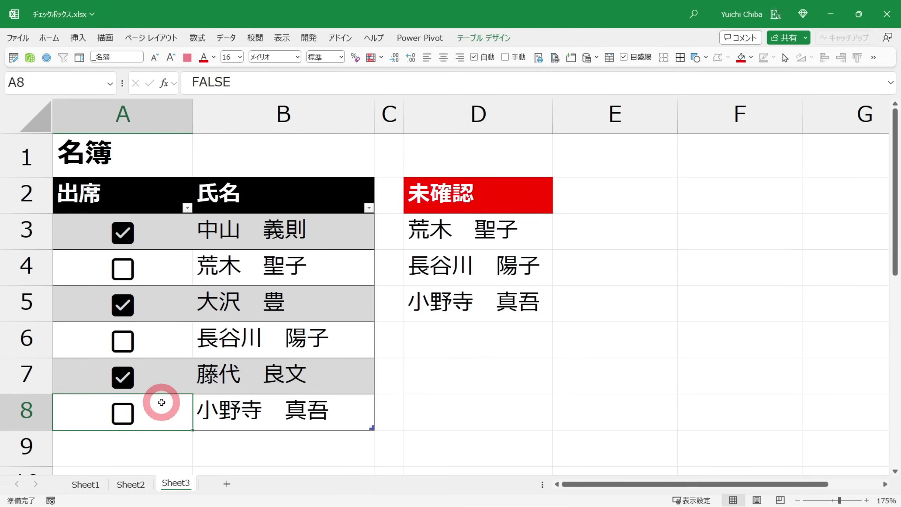
{"action": "left_click", "coordinate": [160, 231]}
{"action": "left_click", "coordinate": [79, 40]}
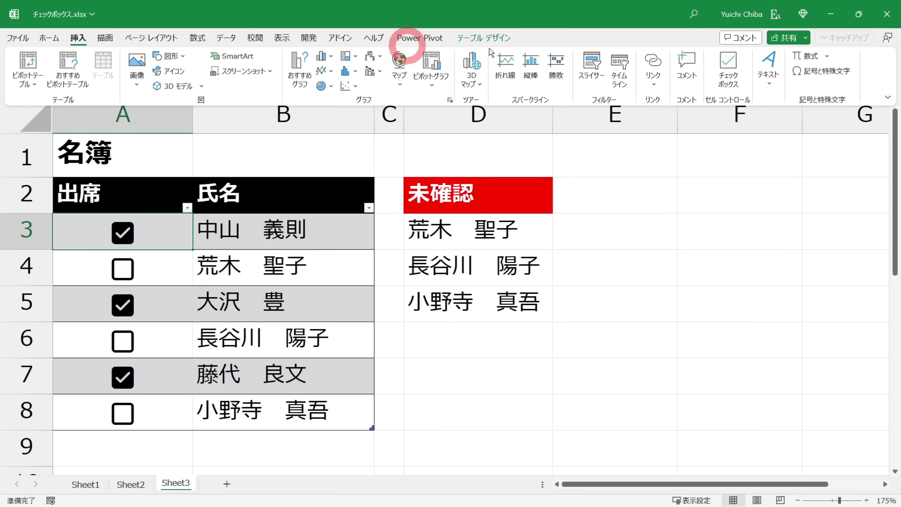
{"action": "left_click", "coordinate": [728, 63]}
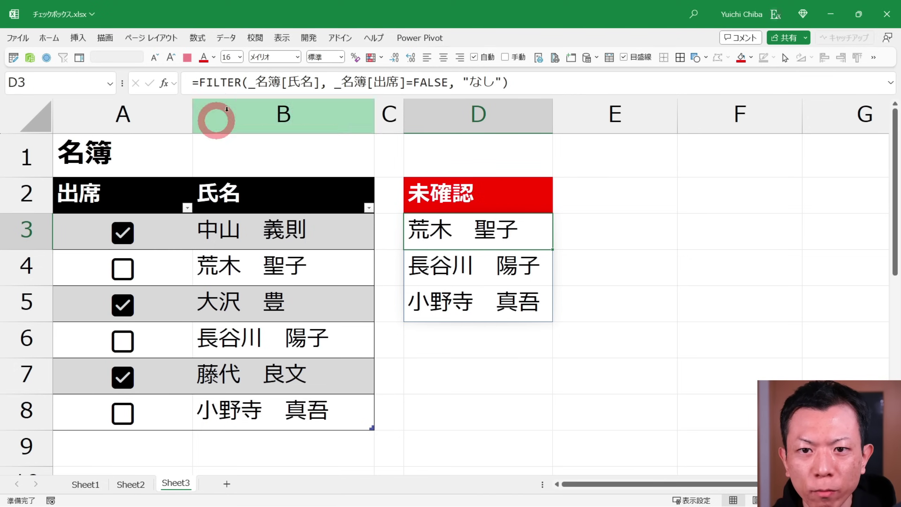
{"action": "left_click", "coordinate": [307, 39]}
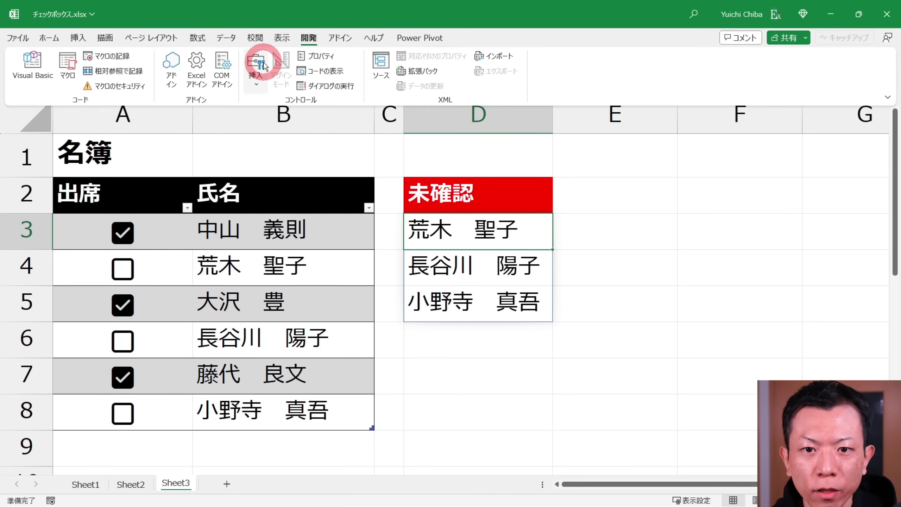
{"action": "left_click", "coordinate": [142, 156]}
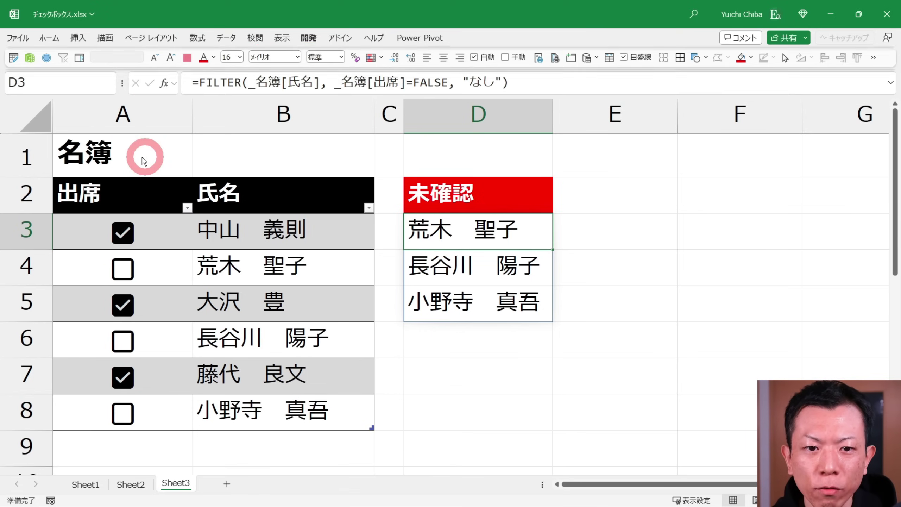